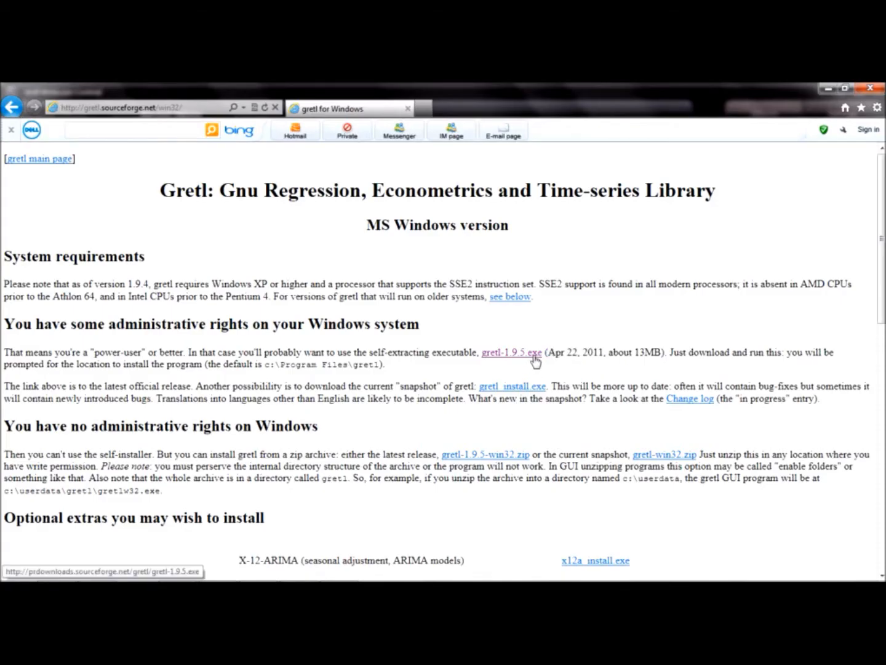
Download the gretl-1.9.5.exe self-extracting installer, save it and run it.
left_click(535, 356)
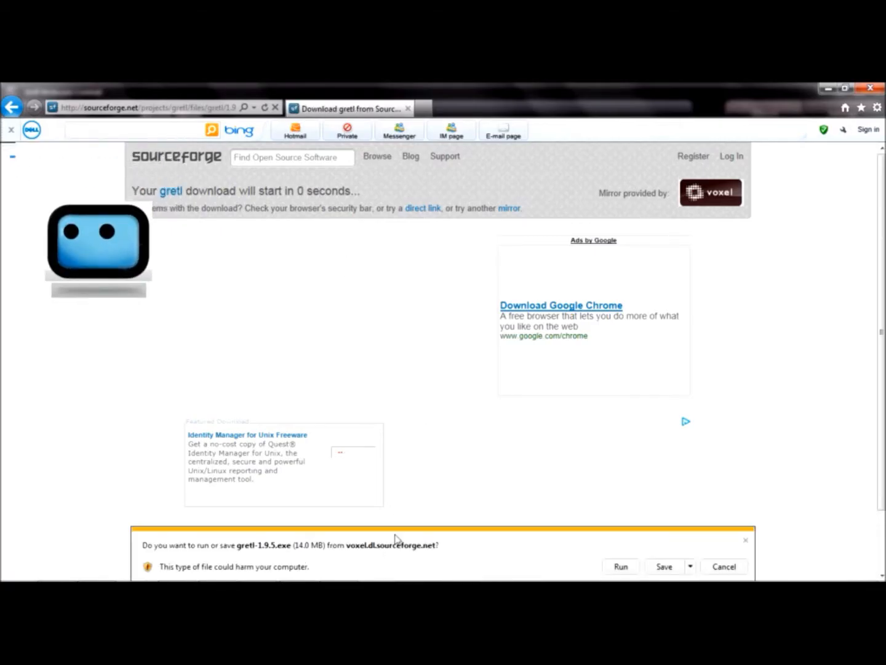
left_click(691, 566)
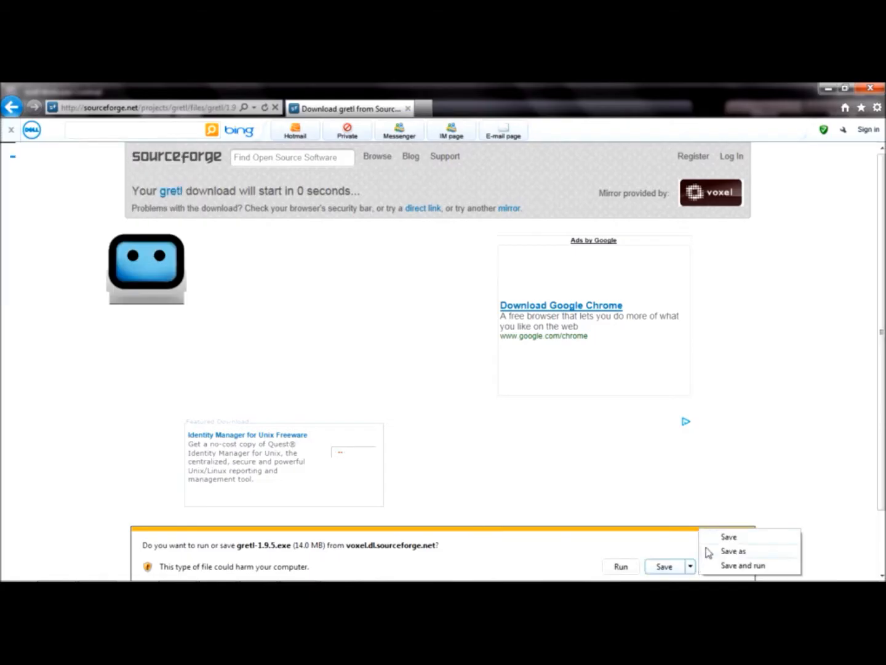
left_click(727, 538)
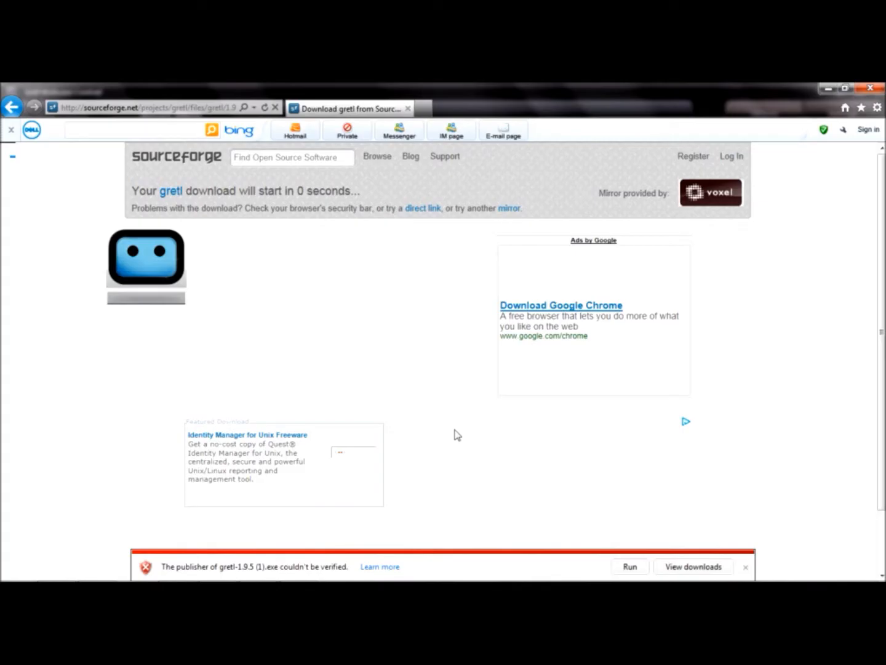
left_click(629, 567)
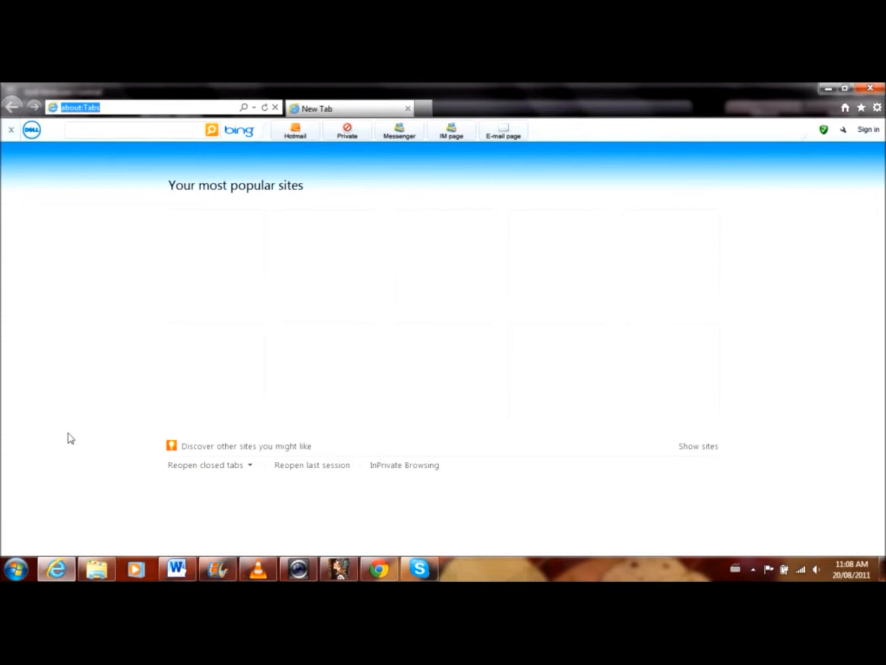
Go to library.queensu.ca and search its research databases for titles containing CANSIM.
type("library.queensu.ca/")
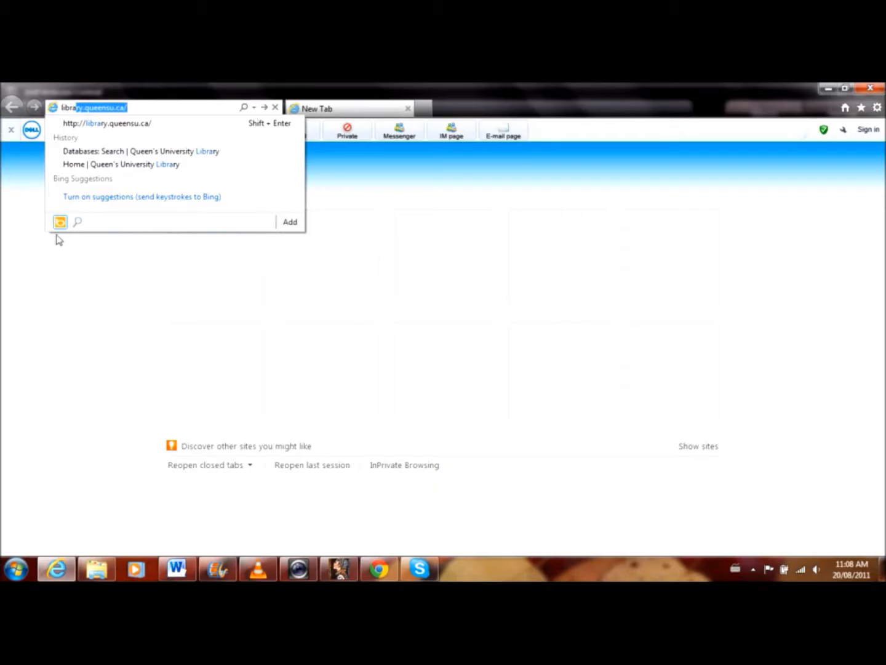
left_click(112, 125)
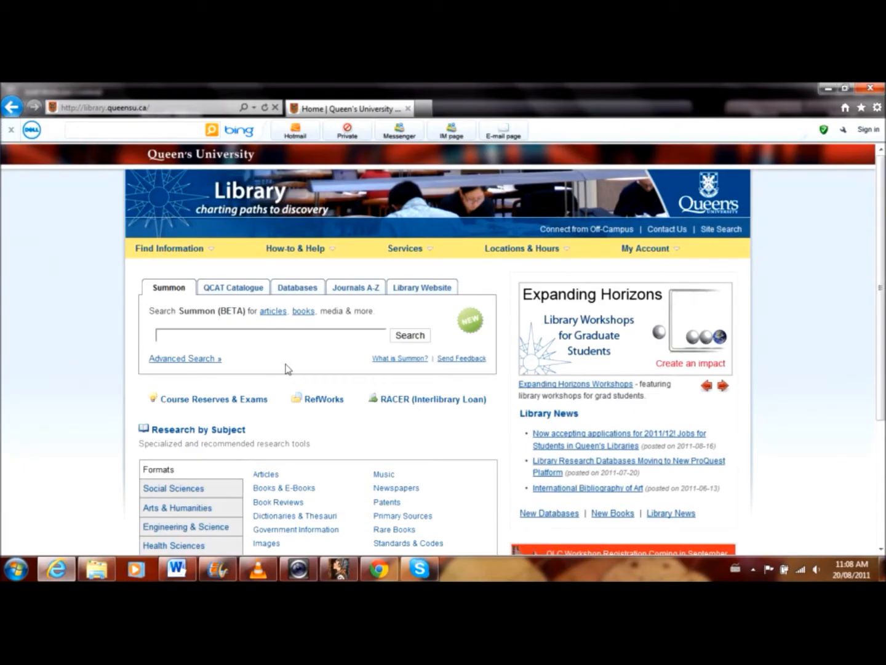
left_click(297, 288)
left_click(285, 334)
type("CANSIM")
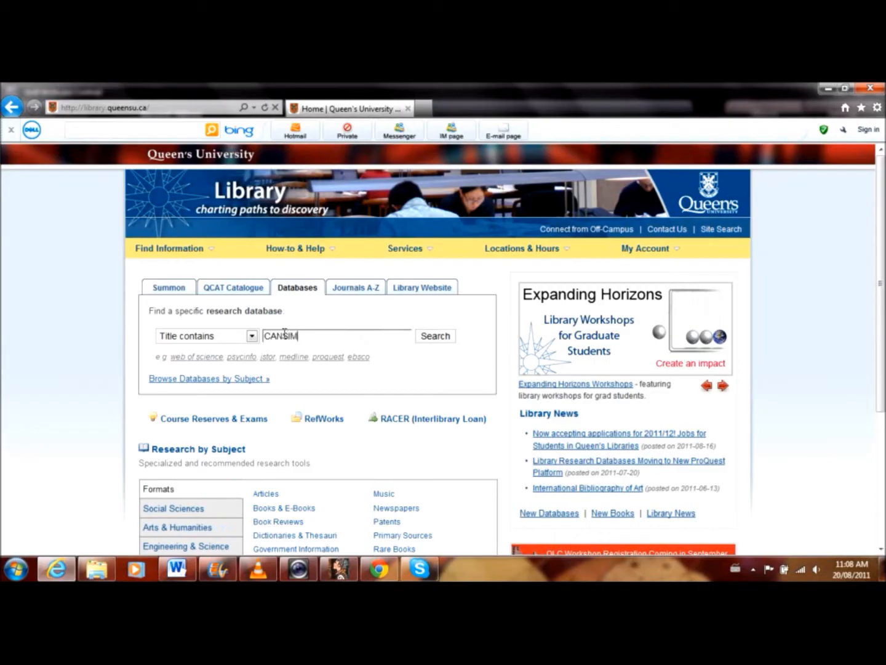
left_click(446, 339)
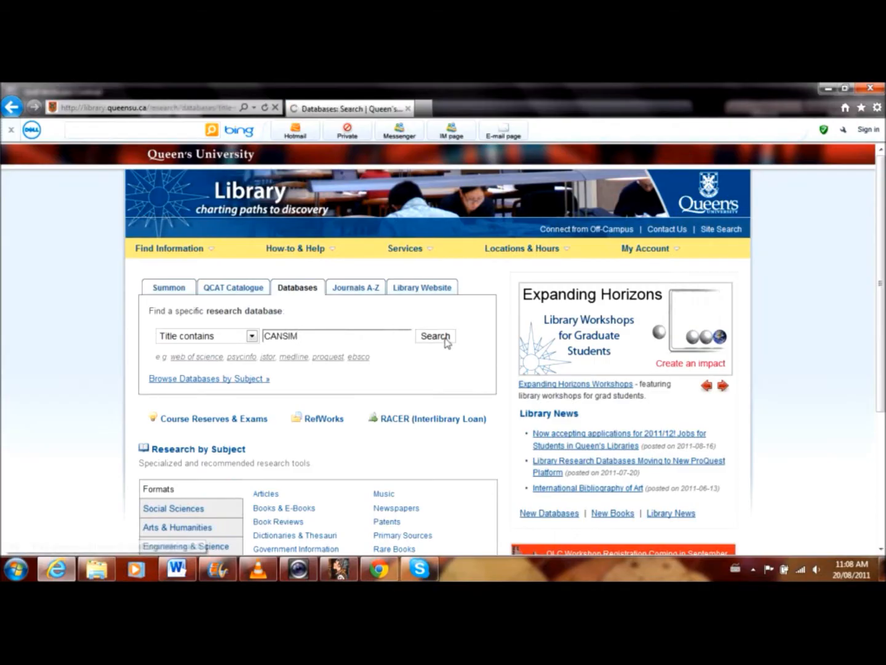
Open the CANSIM database result, accept the E-STAT licence agreement and go to the CANSIM in E-STAT search.
left_click(358, 373)
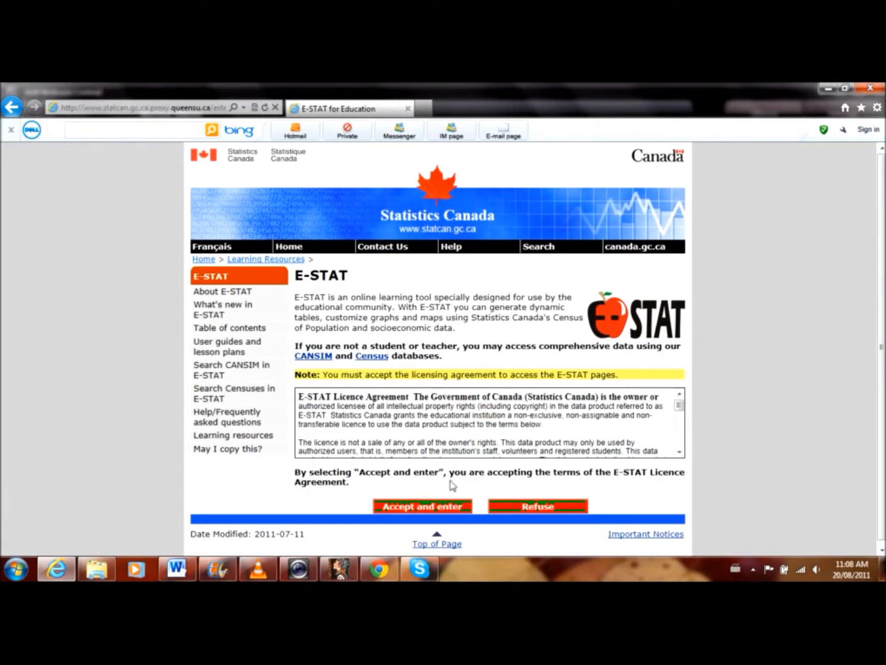
left_click(440, 507)
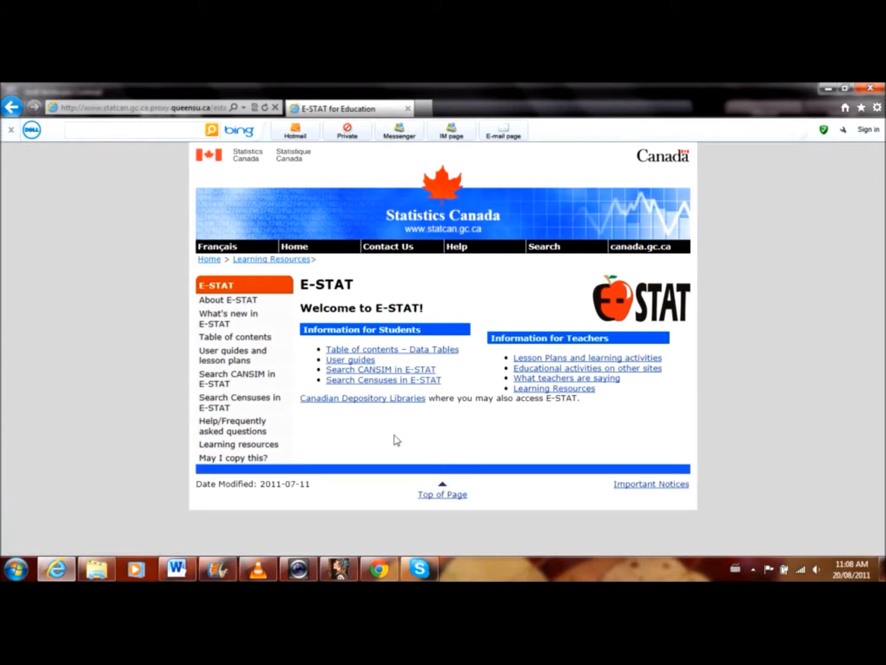
left_click(368, 371)
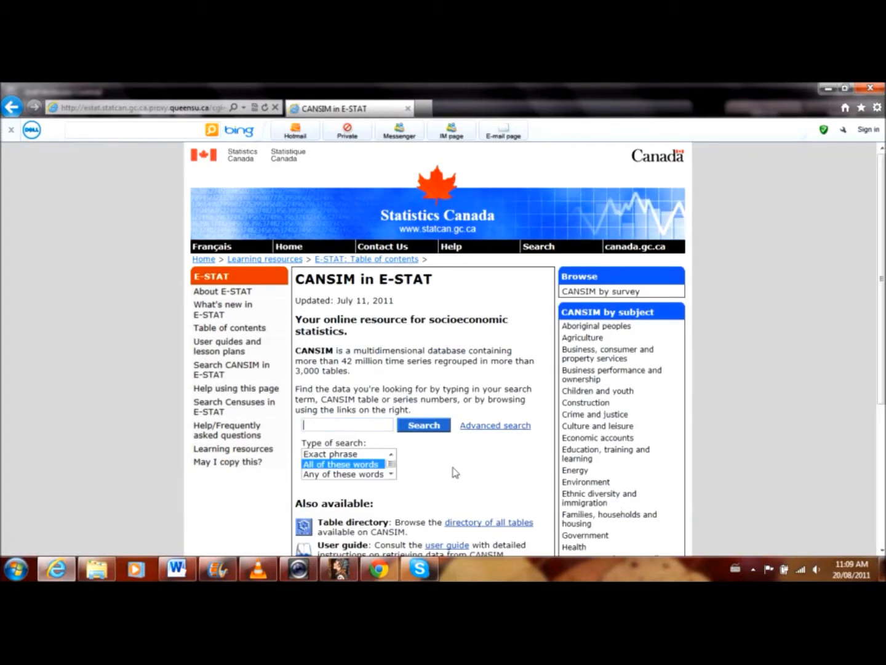
Search CANSIM for series v735062 and v735061 and continue to the output specification with both series.
type("v735062")
type("v735061")
left_click(341, 425)
type(",")
left_click(412, 432)
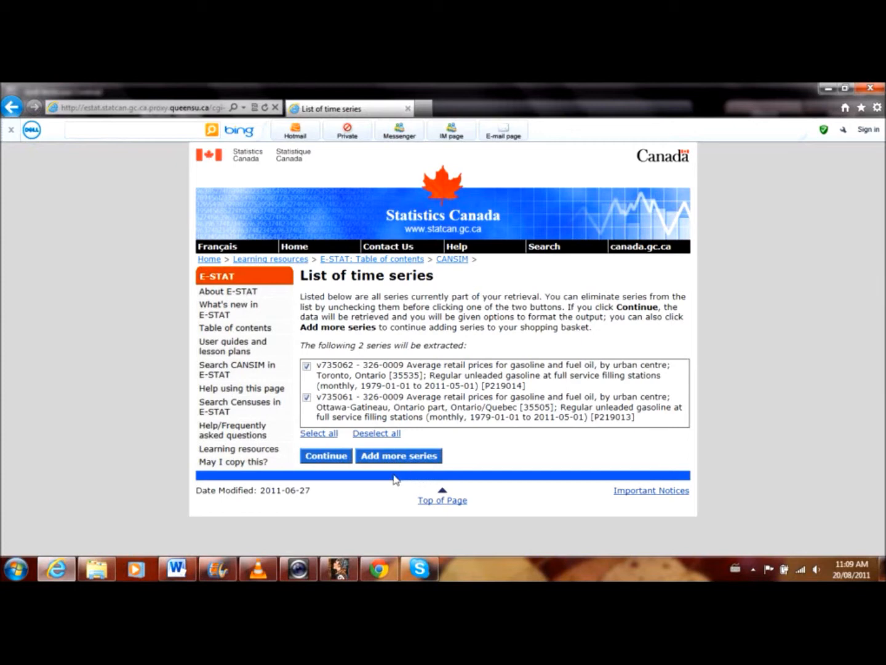
left_click(334, 457)
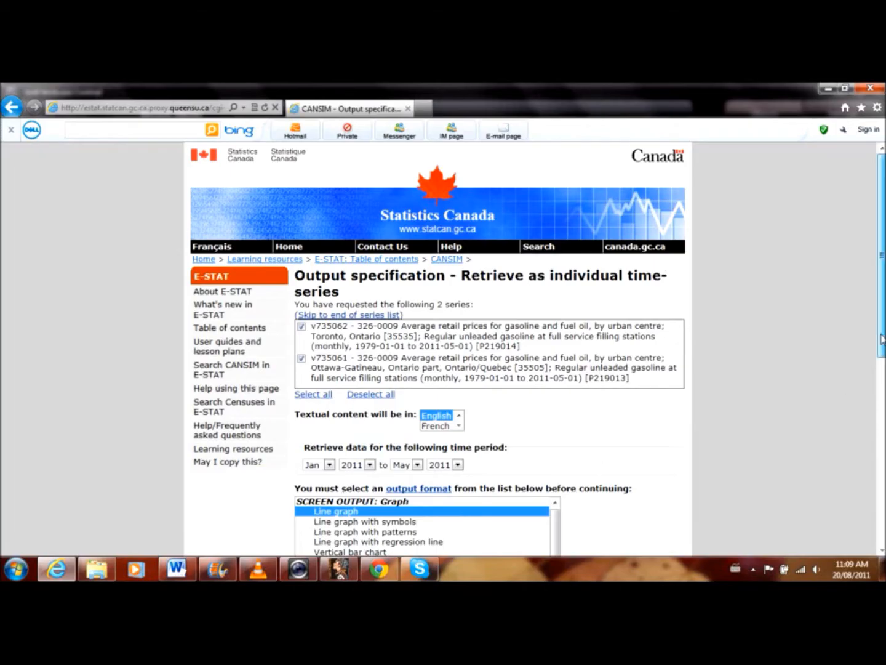
Set the retrieval period to start in 1979 and end in Jan 2011.
scroll(413, 436, "down", 1)
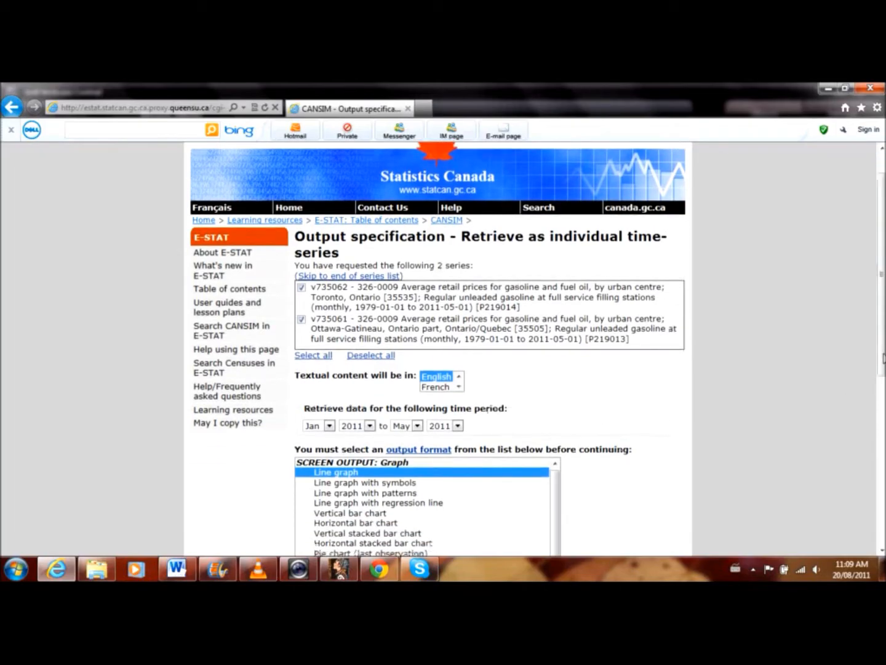
left_click(370, 425)
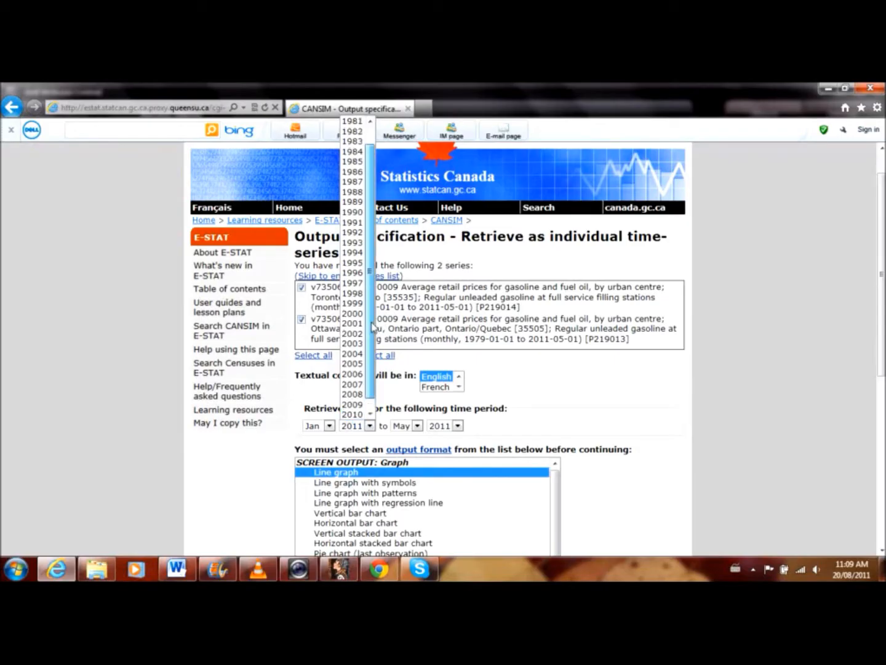
scroll(358, 208, "up", 1)
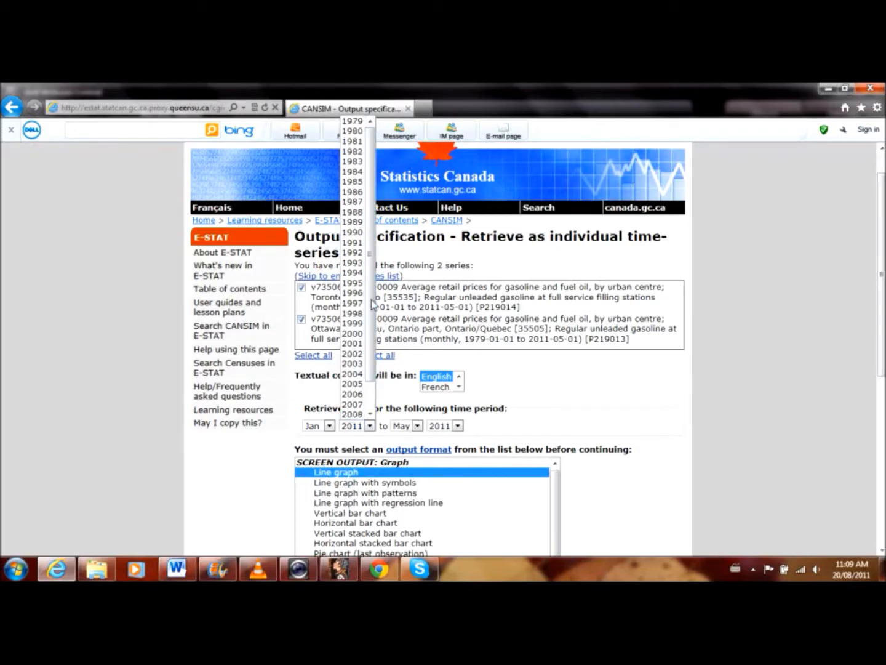
left_click(351, 124)
left_click(418, 425)
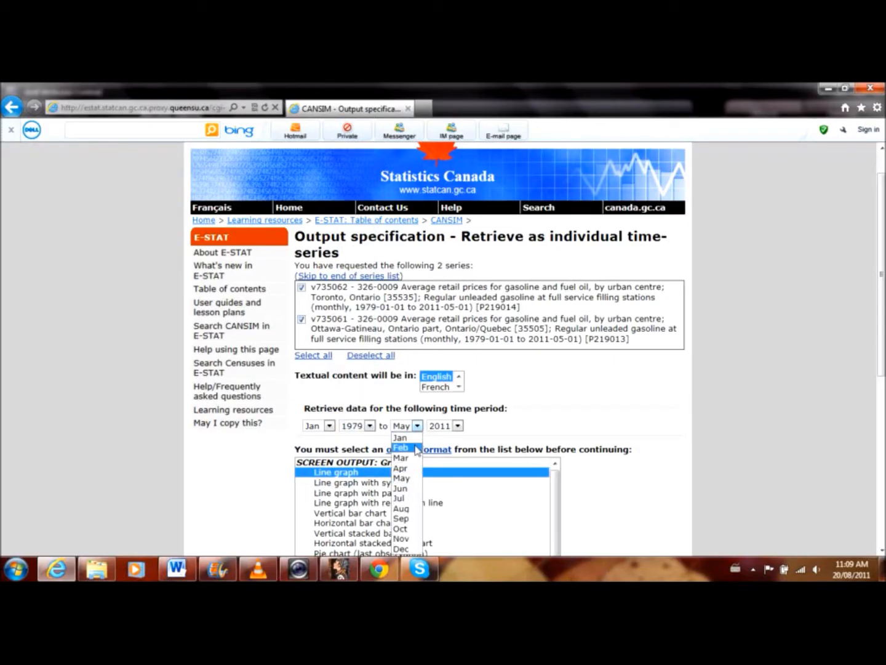
left_click(409, 438)
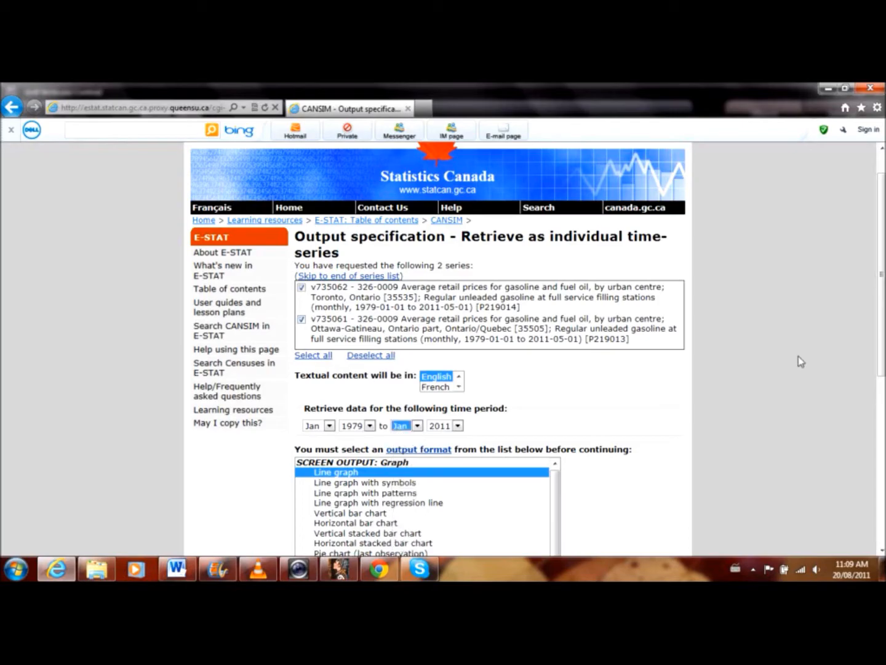
Retrieve the series as a CSV file with time as rows and open the downloaded file.
scroll(882, 330, "down", 2)
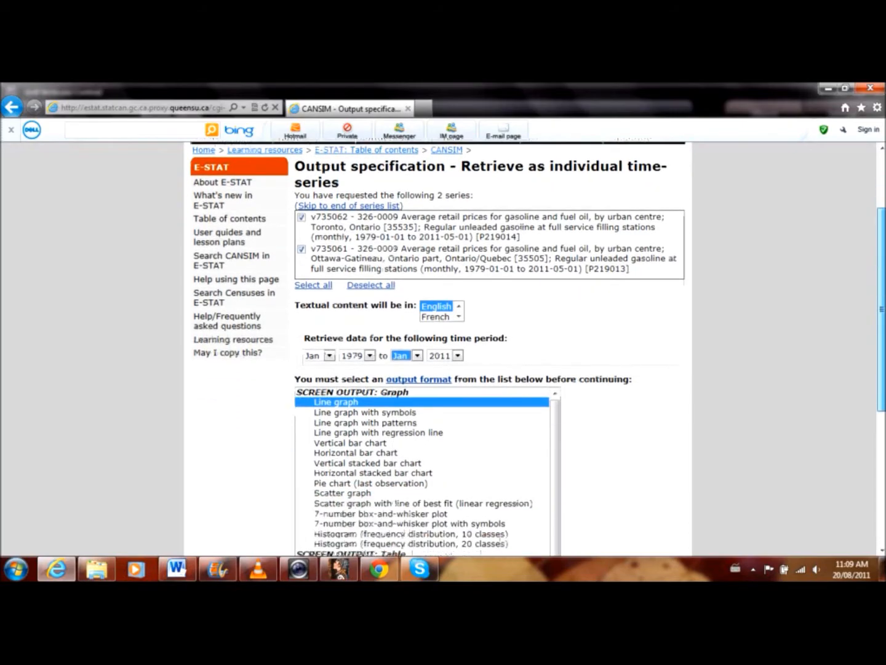
scroll(882, 330, "down", 3)
scroll(882, 331, "down", 2)
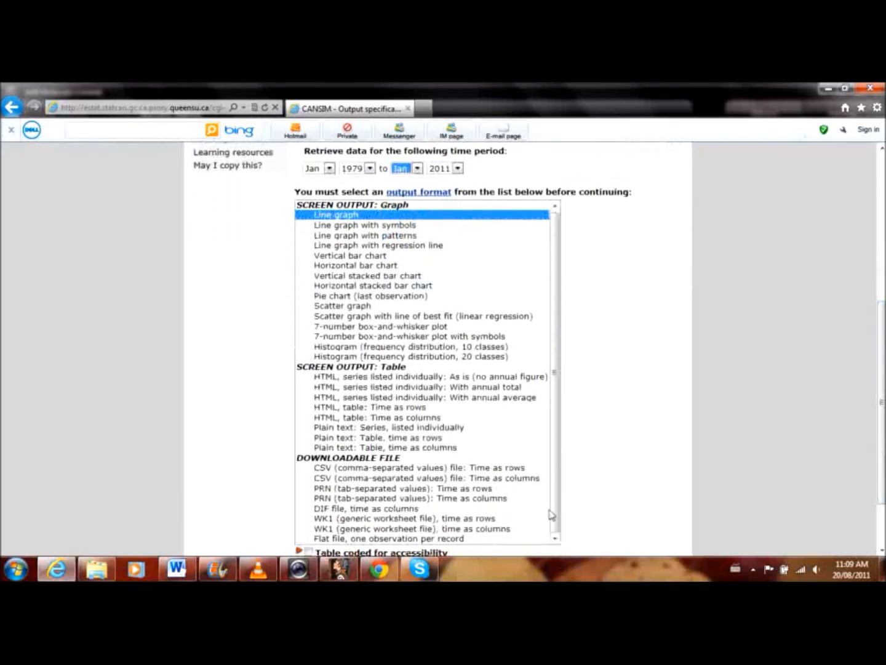
left_click(496, 469)
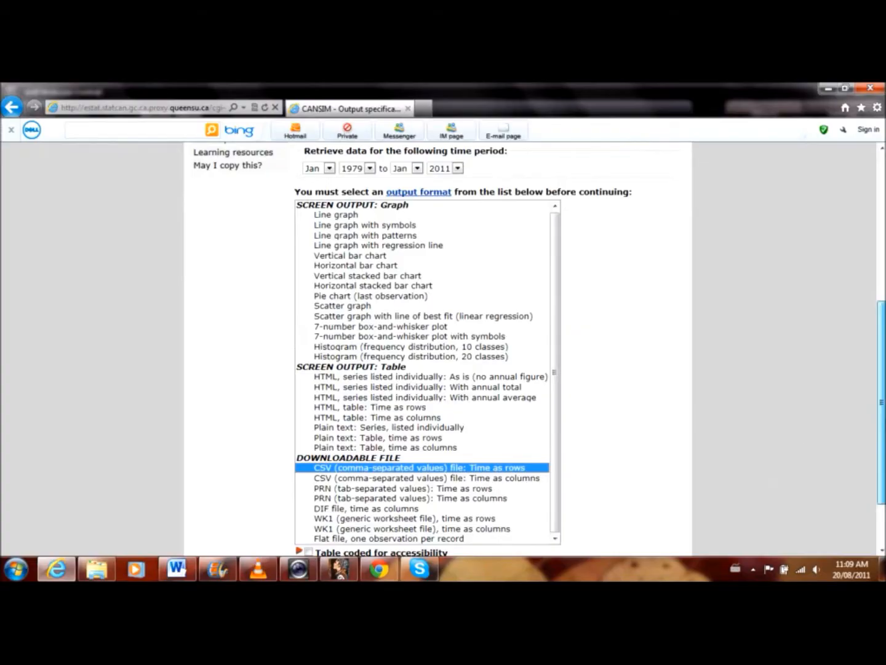
scroll(882, 401, "down", 2)
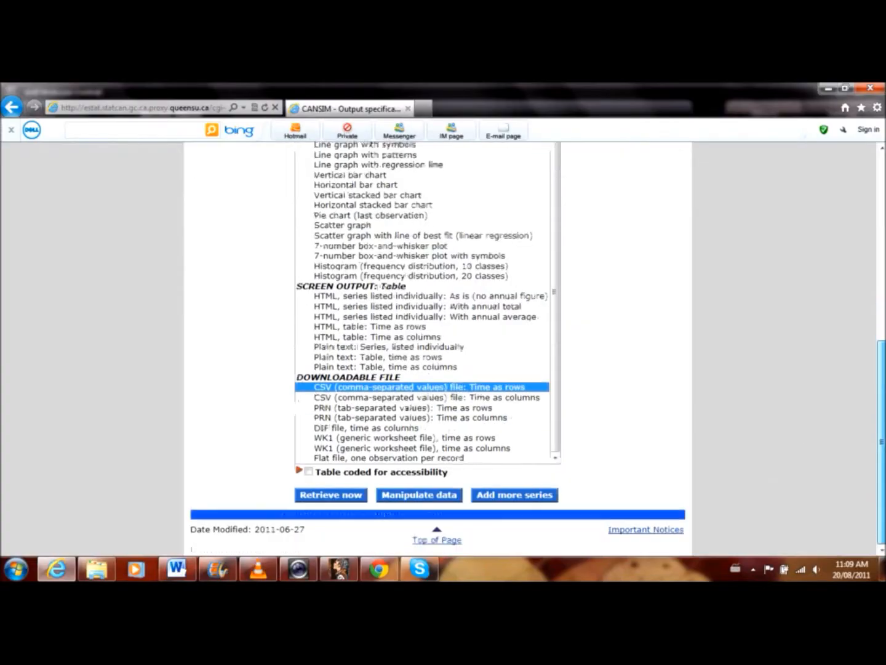
left_click(362, 501)
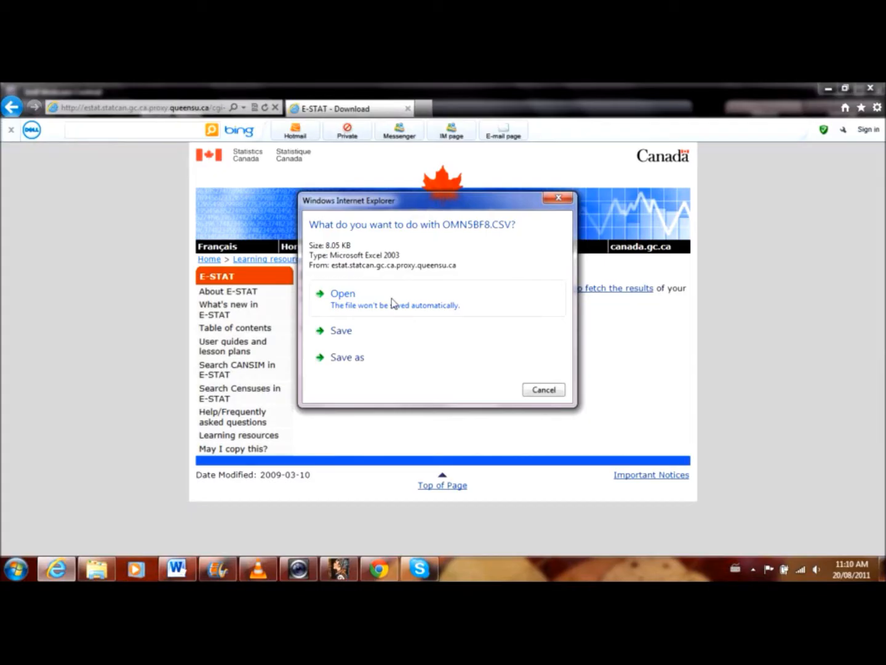
left_click(391, 301)
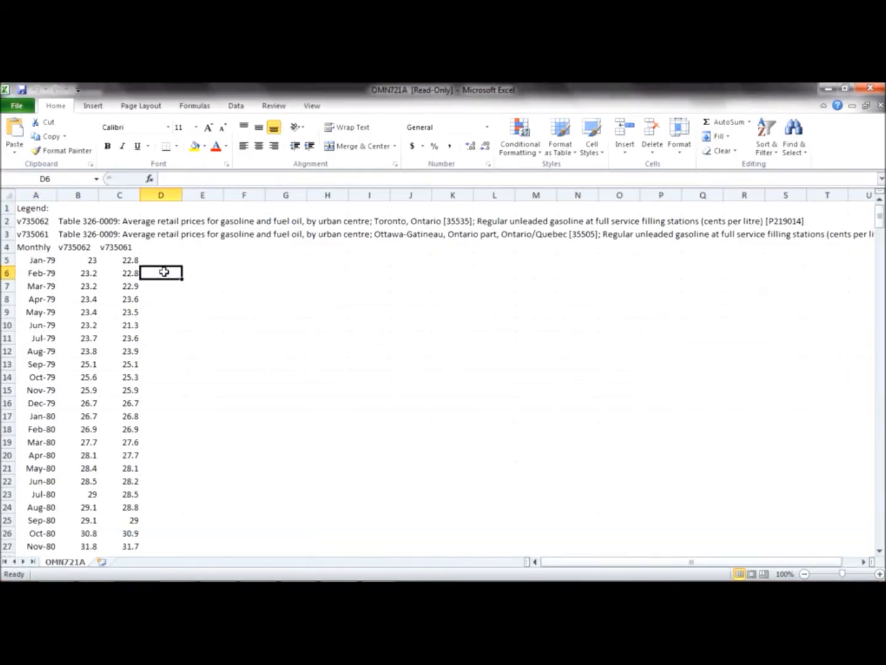
Delete the three legend rows above the Monthly column headings in the worksheet.
left_click_drag(6, 208, 5, 234)
right_click(5, 234)
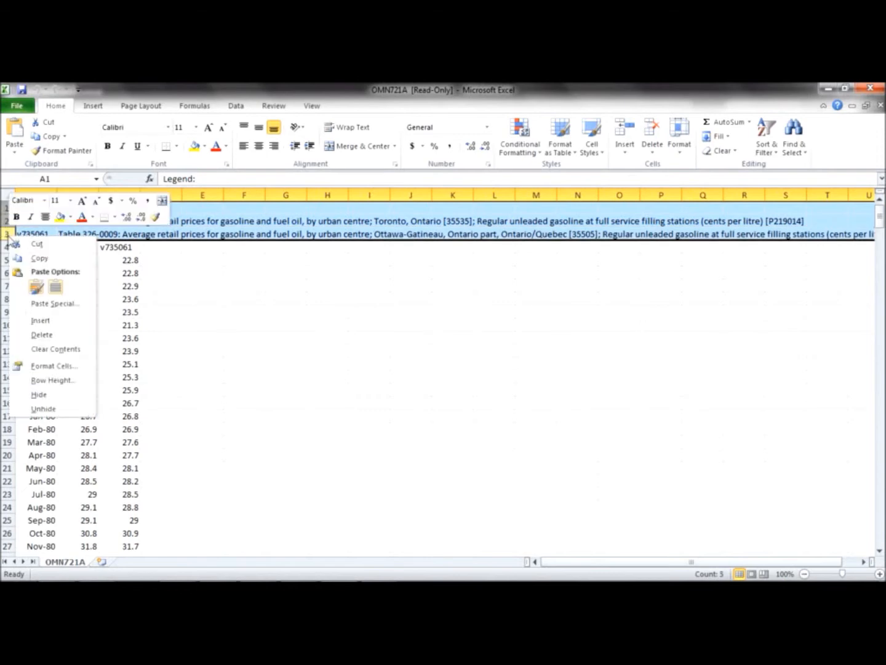
left_click(51, 337)
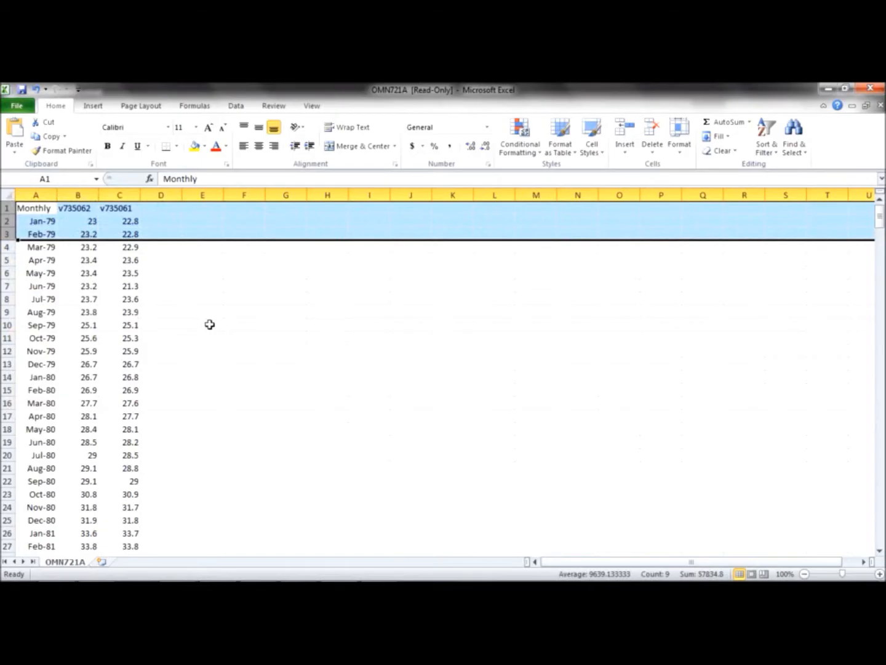
left_click(210, 325)
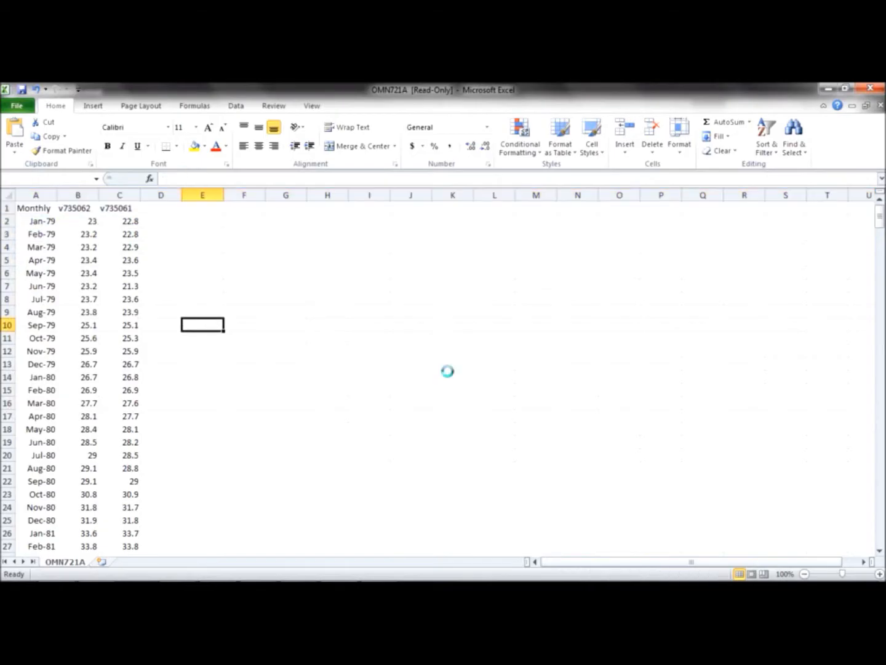
Save the worksheet to the Desktop as retailgasoline in Excel 97-2003 Workbook format.
key("F12")
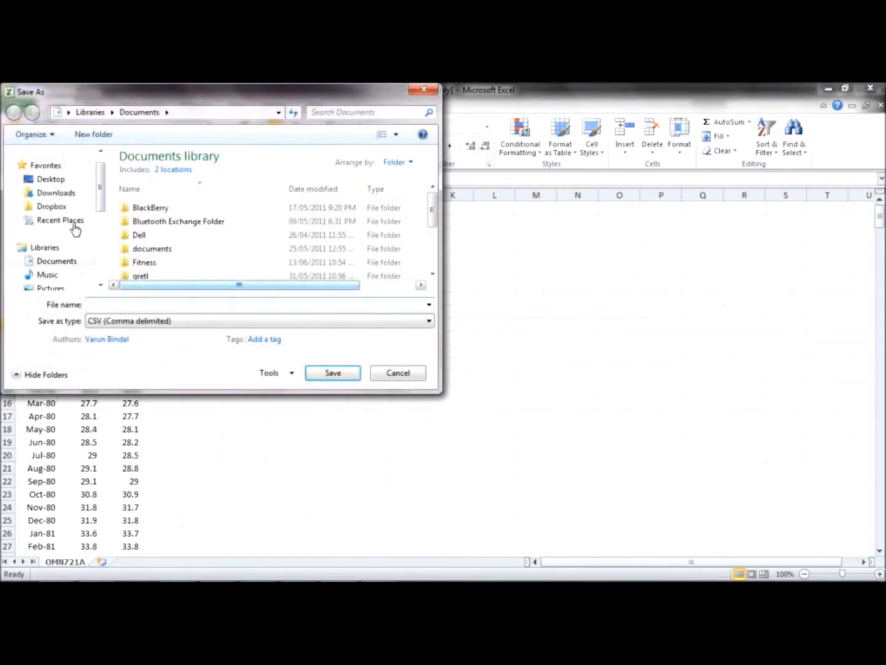
left_click(52, 179)
left_click(143, 303)
type("reta")
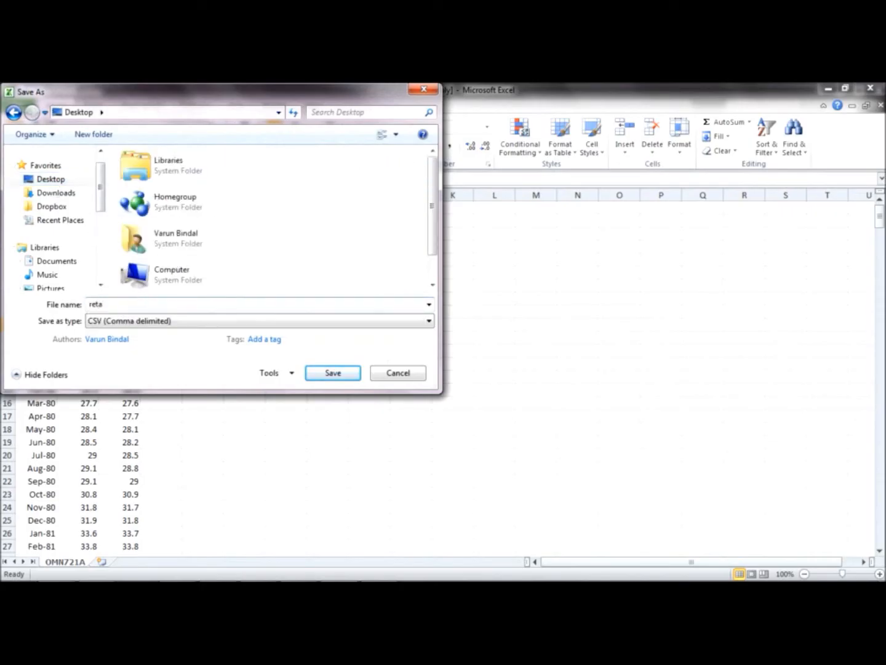
type("ilgasoline")
left_click(219, 318)
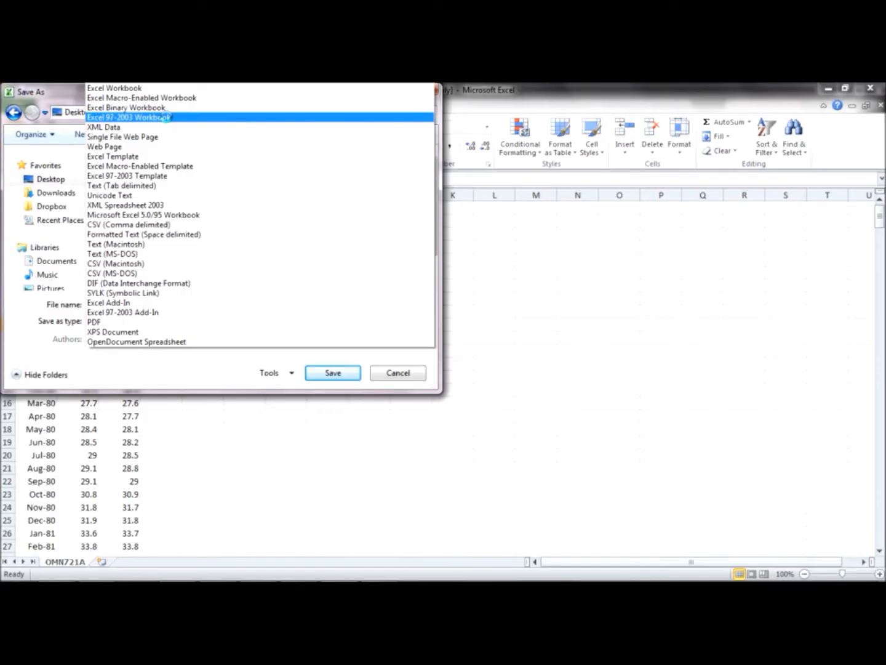
left_click(165, 116)
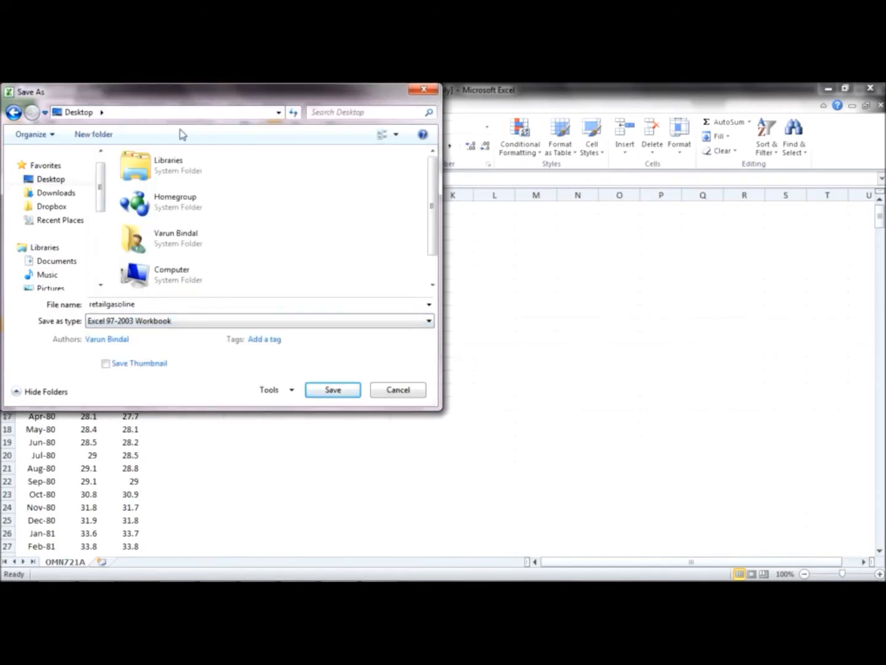
left_click(326, 391)
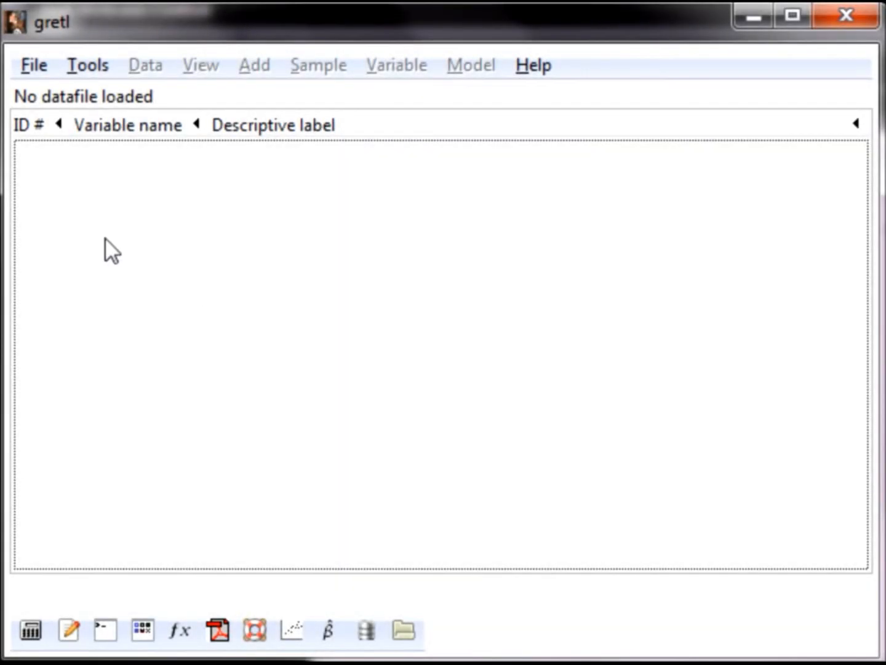
Import the Excel file retailgasoline.xls from the Desktop into gretl, starting at column 1 and row 1.
left_click(29, 64)
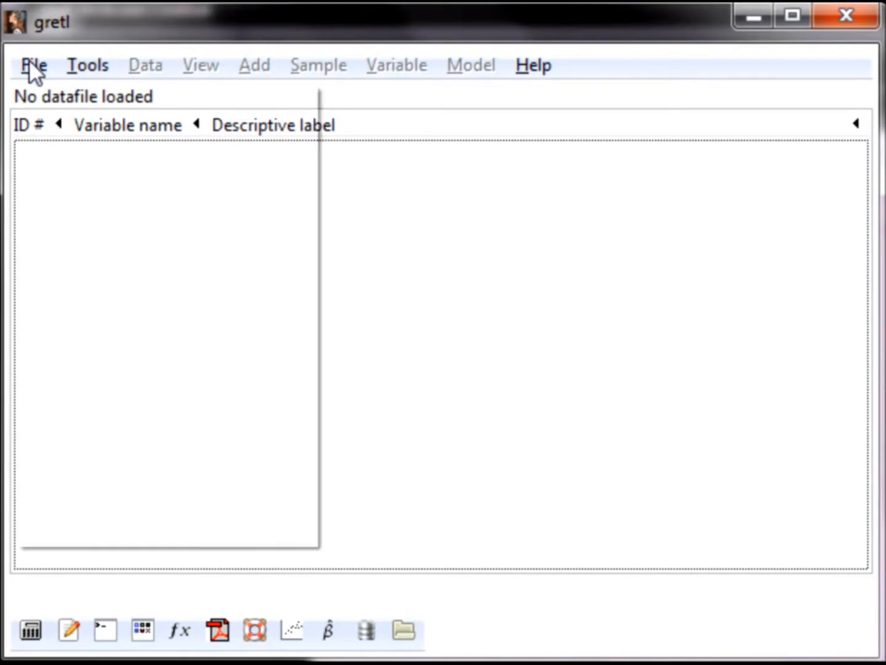
mouse_move(122, 101)
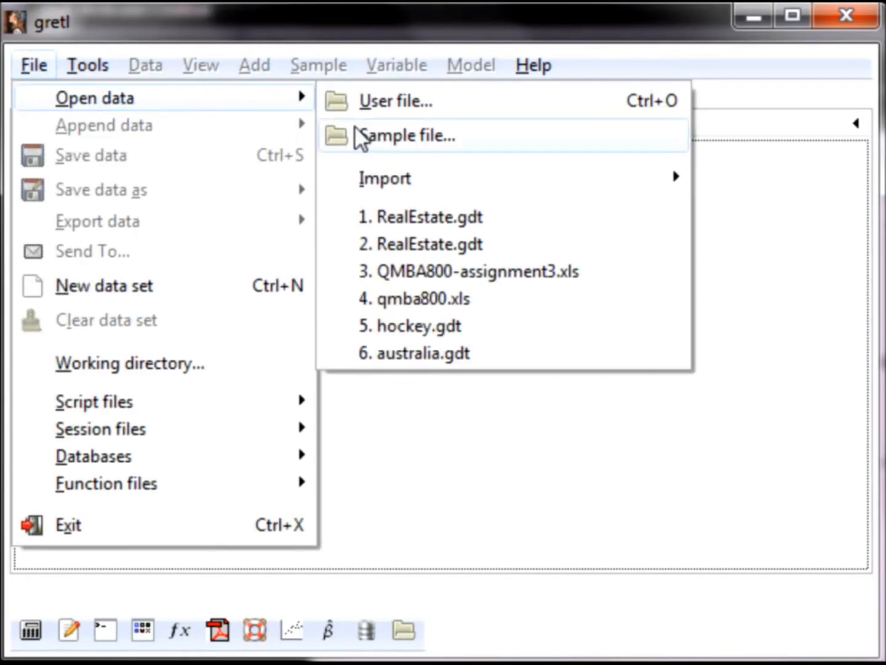
mouse_move(509, 178)
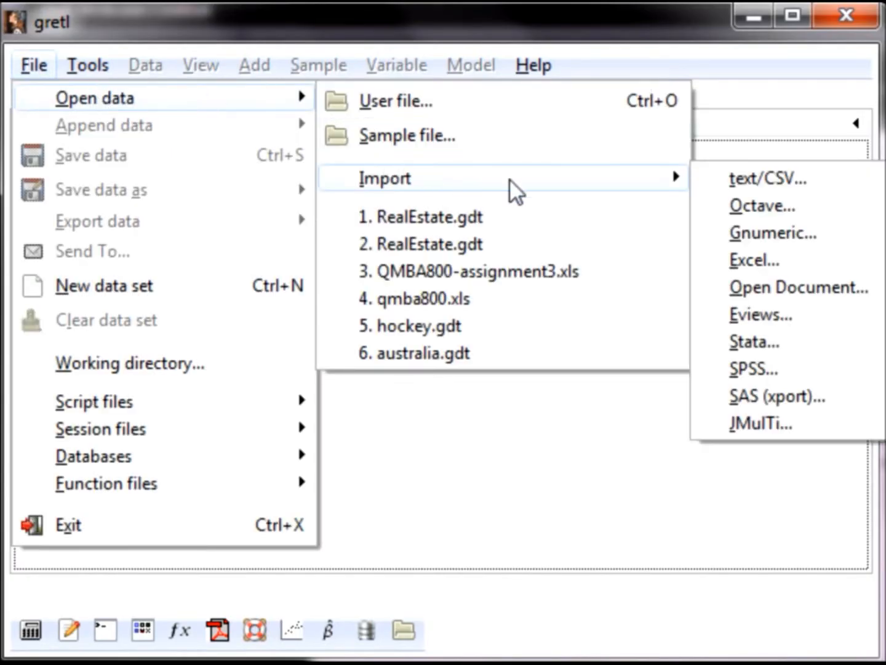
left_click(741, 260)
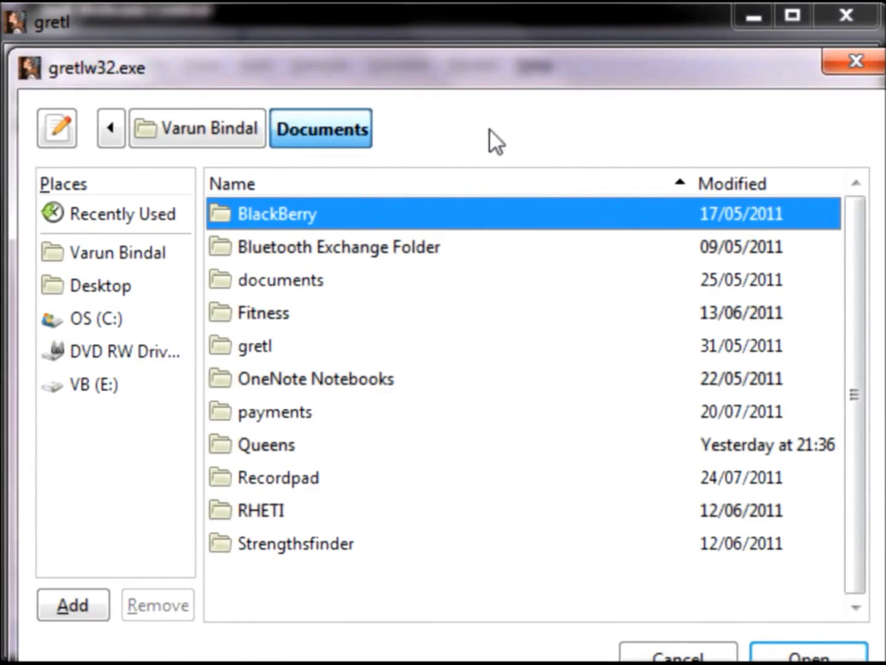
left_click(141, 287)
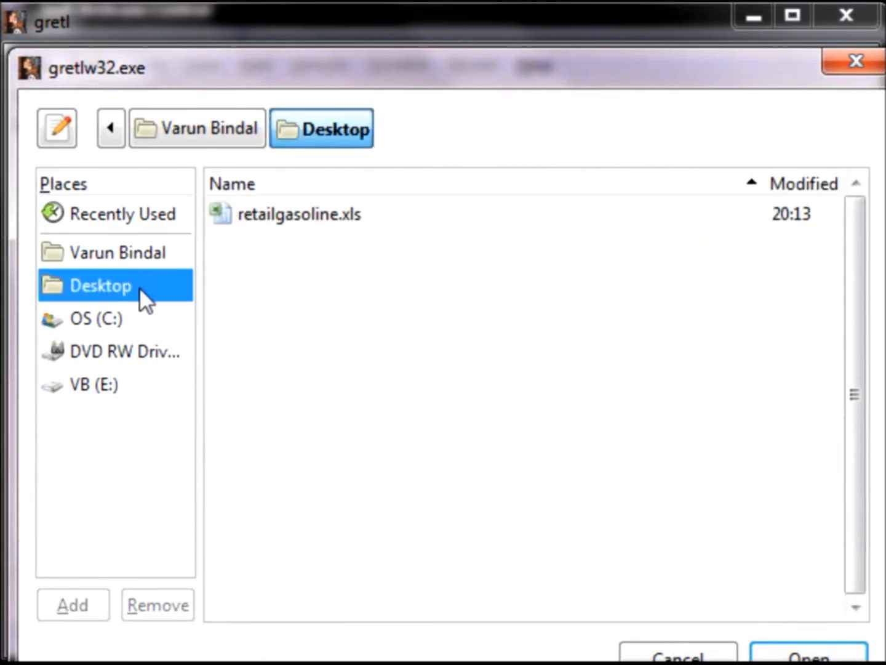
left_click(302, 213)
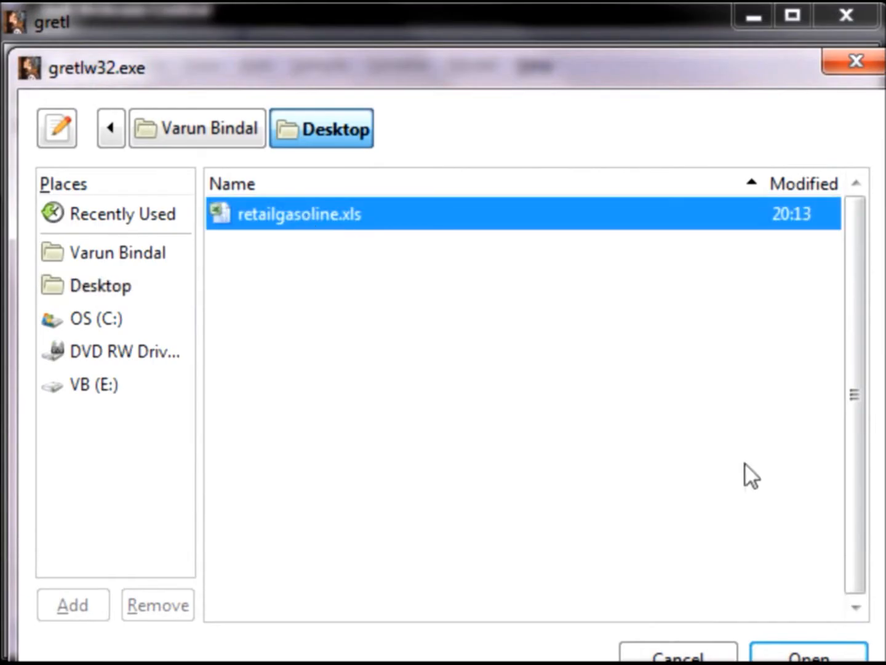
left_click(791, 653)
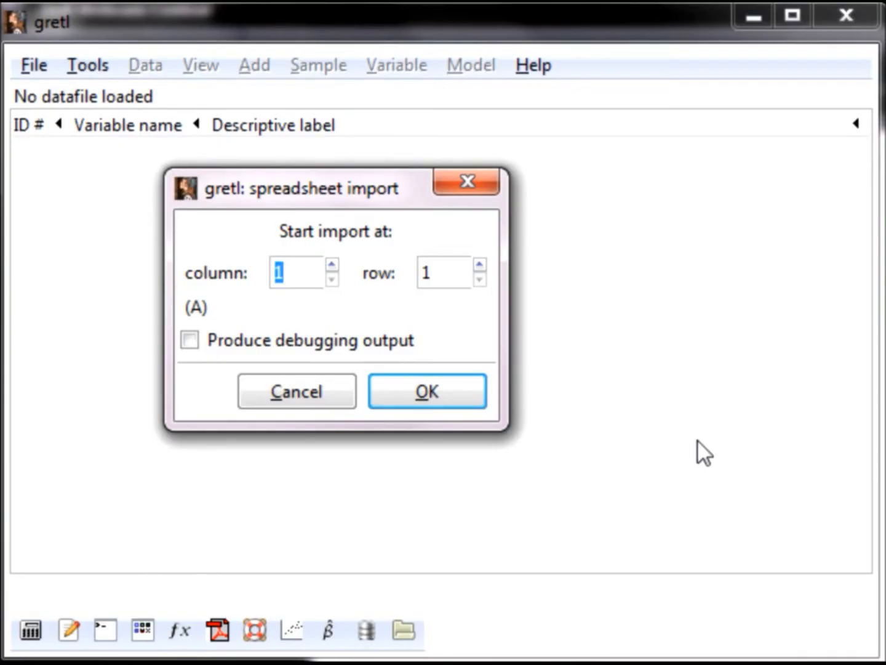
left_click(474, 395)
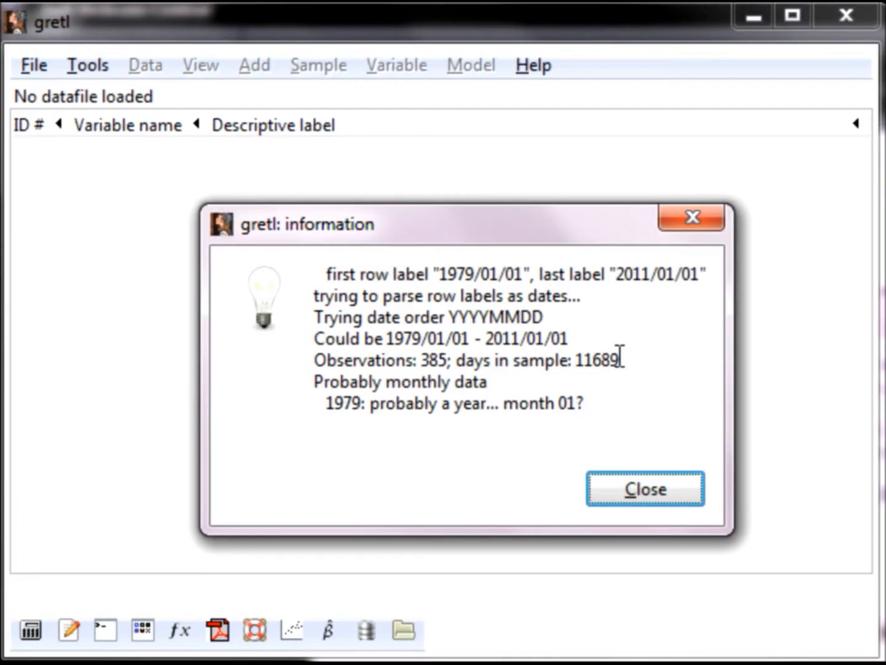
left_click(641, 485)
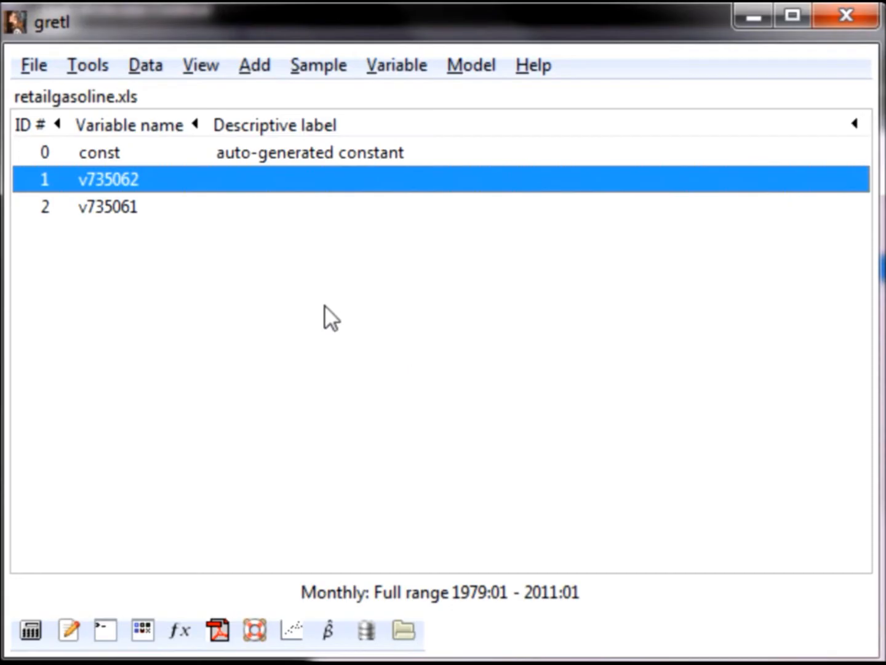
Give v735062 the description "Ottawa-Gatineau: Retail Price of Regular Gasoline (cents per litre)" and the display name Ottawa-Gatineau.
left_click(219, 204)
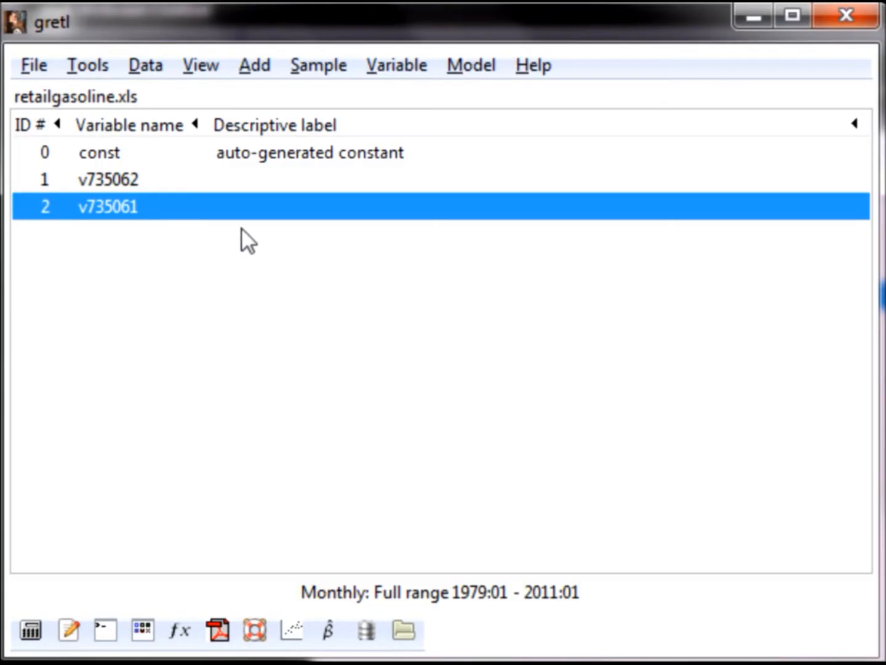
left_click(203, 189)
right_click(198, 179)
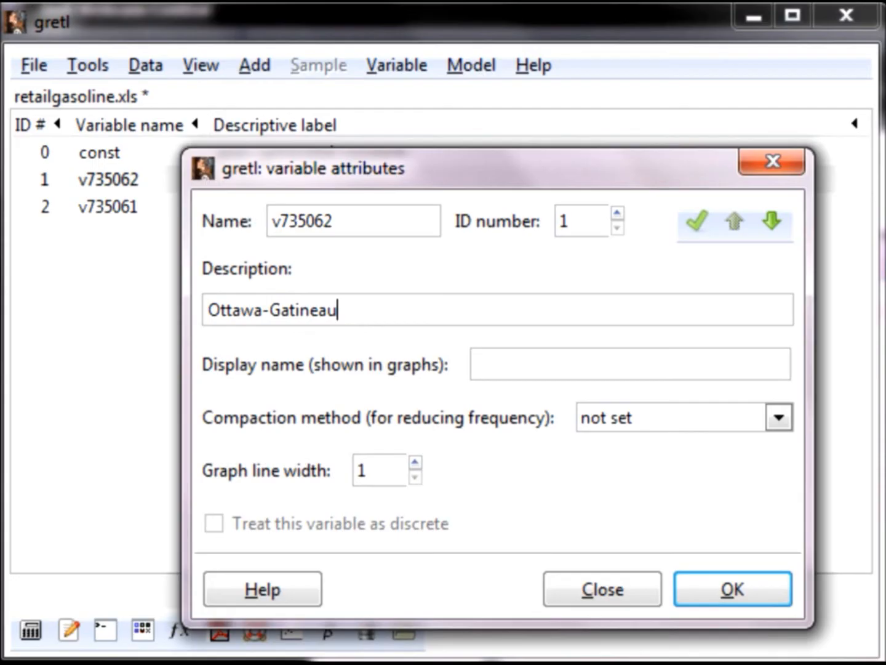
type(": Retail Price ")
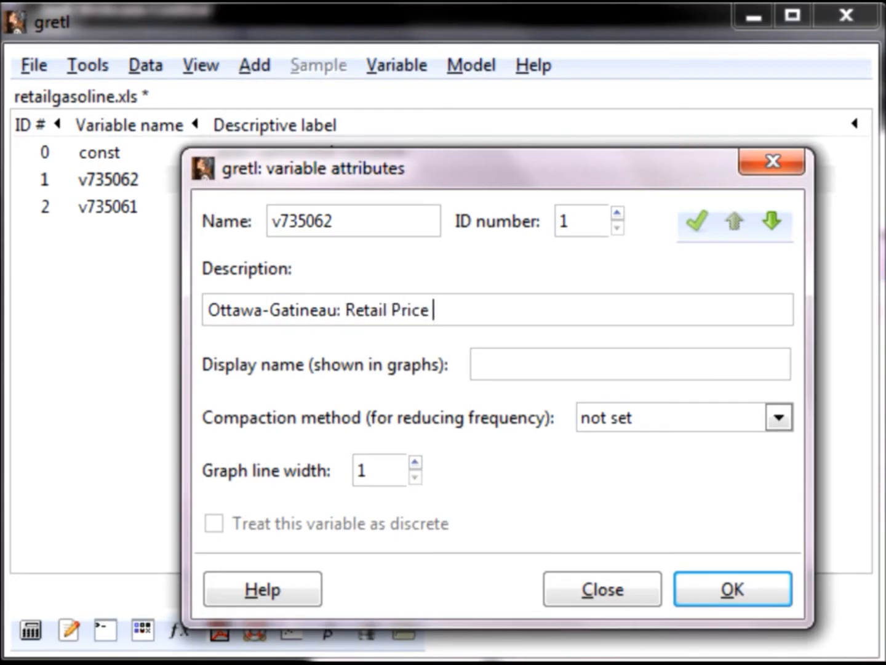
type("of Regu")
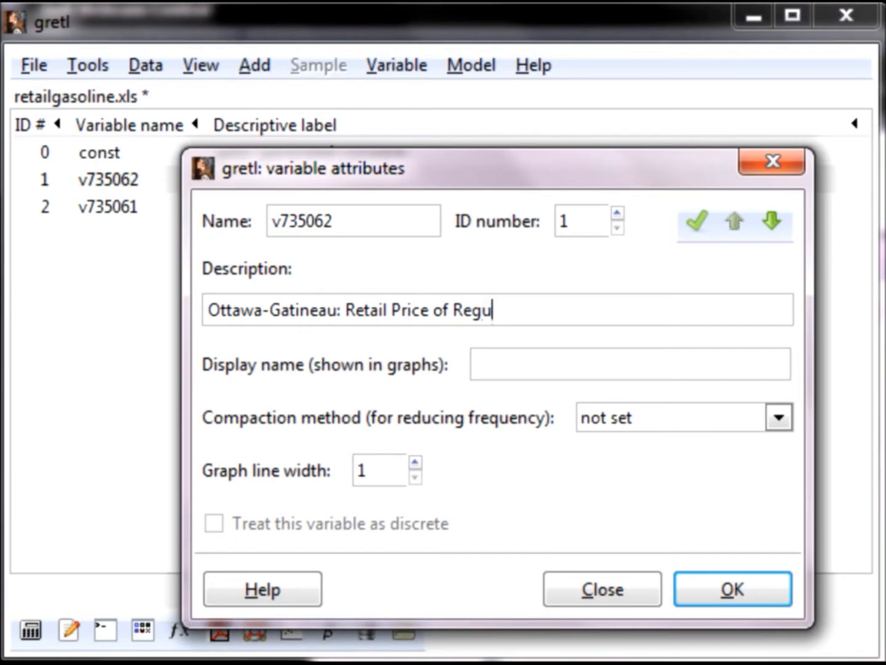
type("lar Gas")
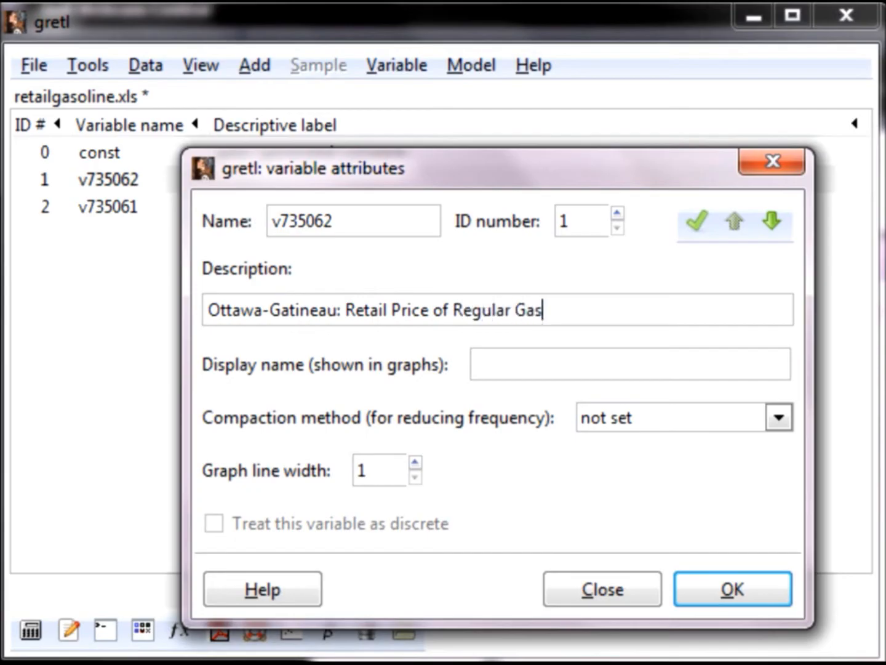
type("oline (cents per litre)")
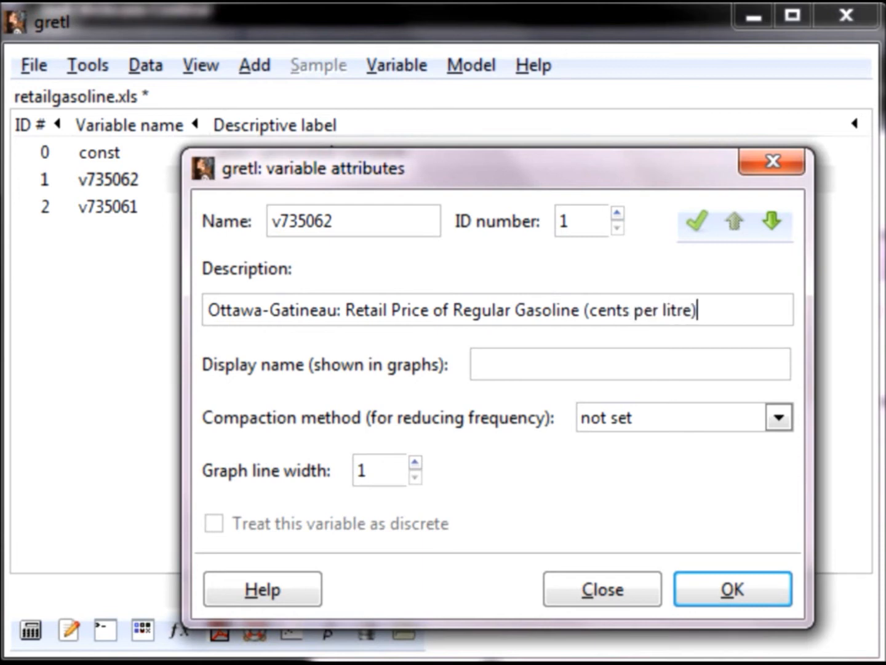
left_click(605, 368)
type("Ottawa-Gatineau")
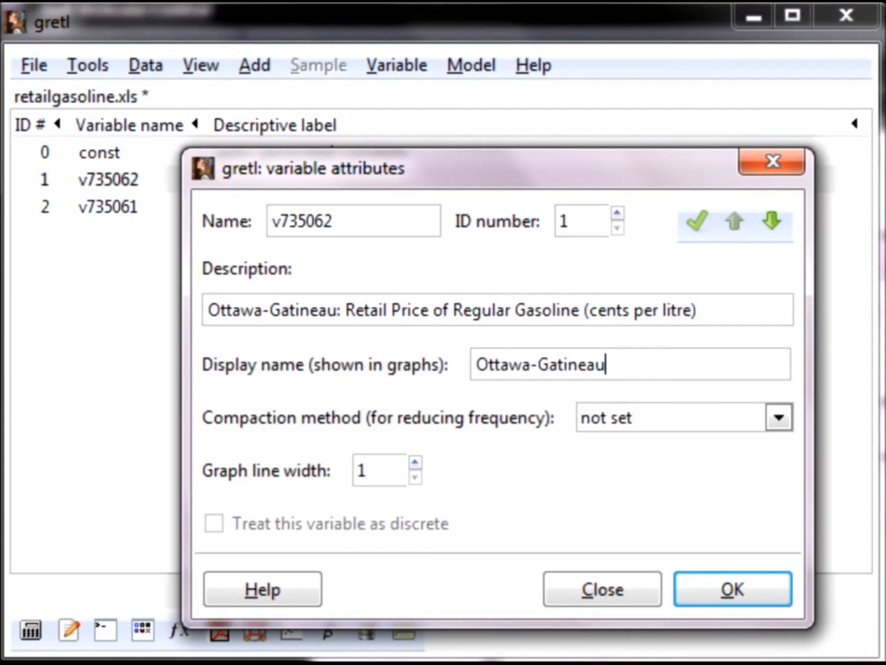
left_click(740, 586)
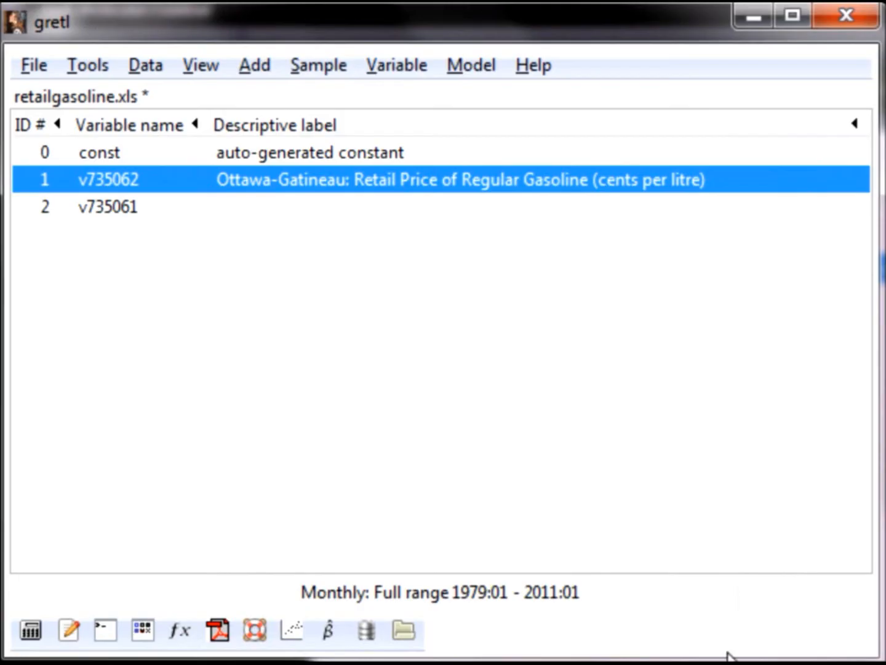
Give v735061 the description "Toronto: Retail Price of Regular Gasoline (cents per litre)" and the display name Toronto.
right_click(353, 209)
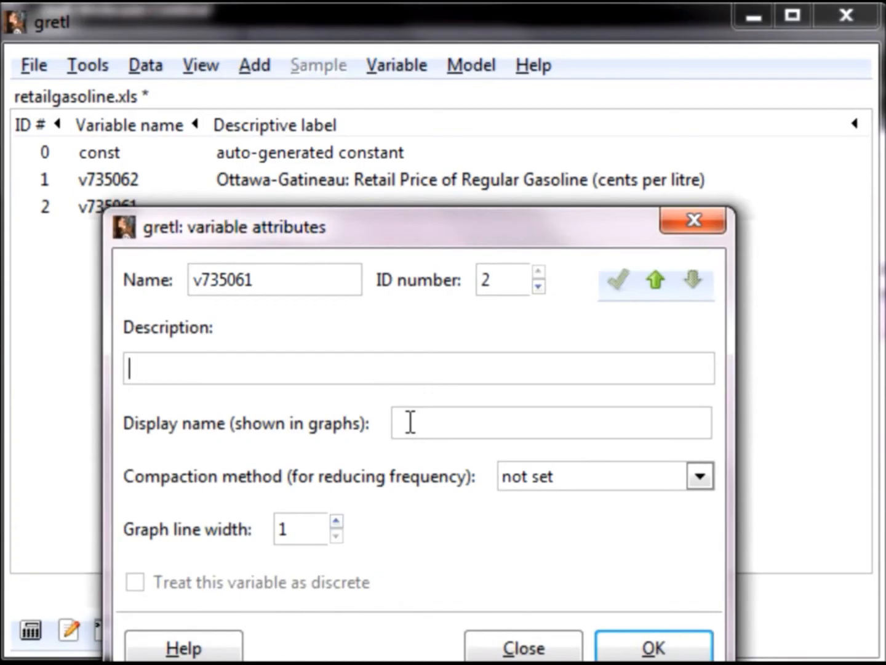
type("Toronto:")
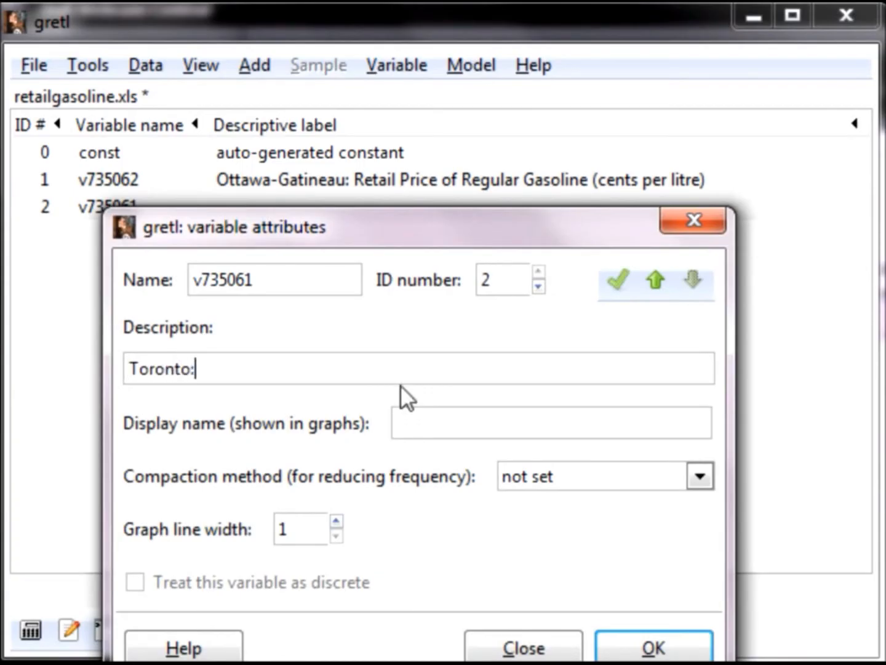
type(" Retail P")
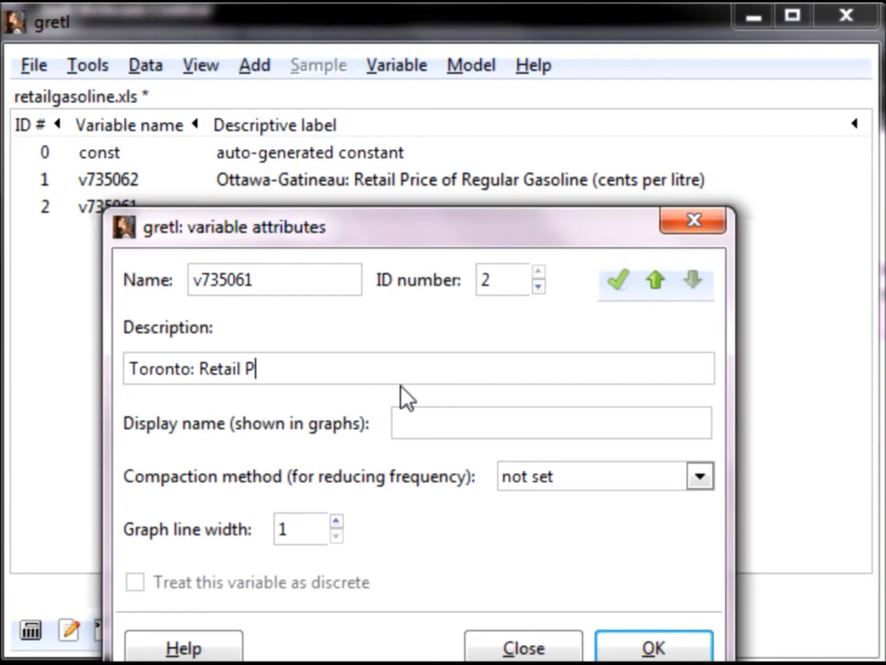
type("rice of Reg")
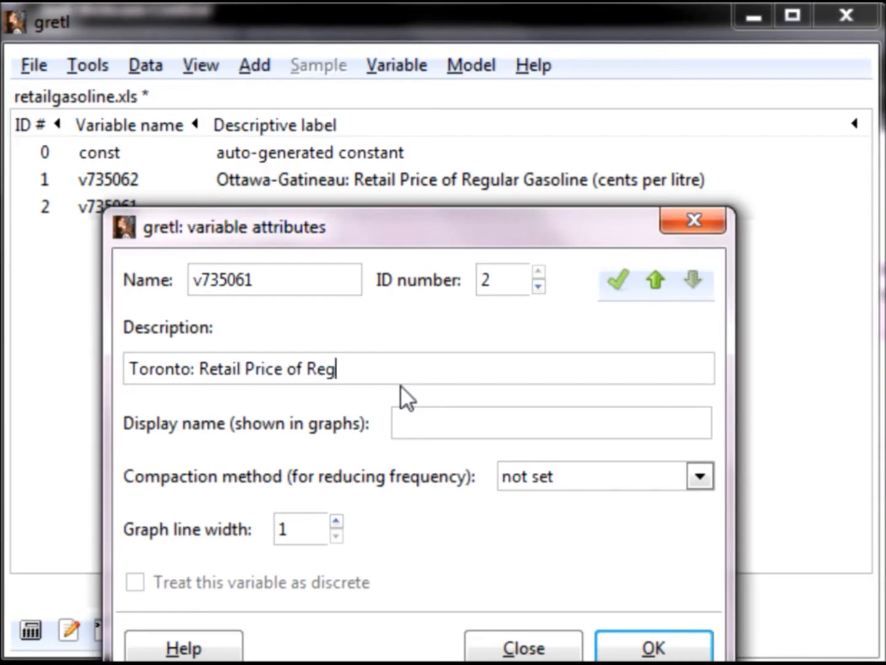
type("ular Gasoline (cents per litre)")
left_click(442, 421)
type("Toronto")
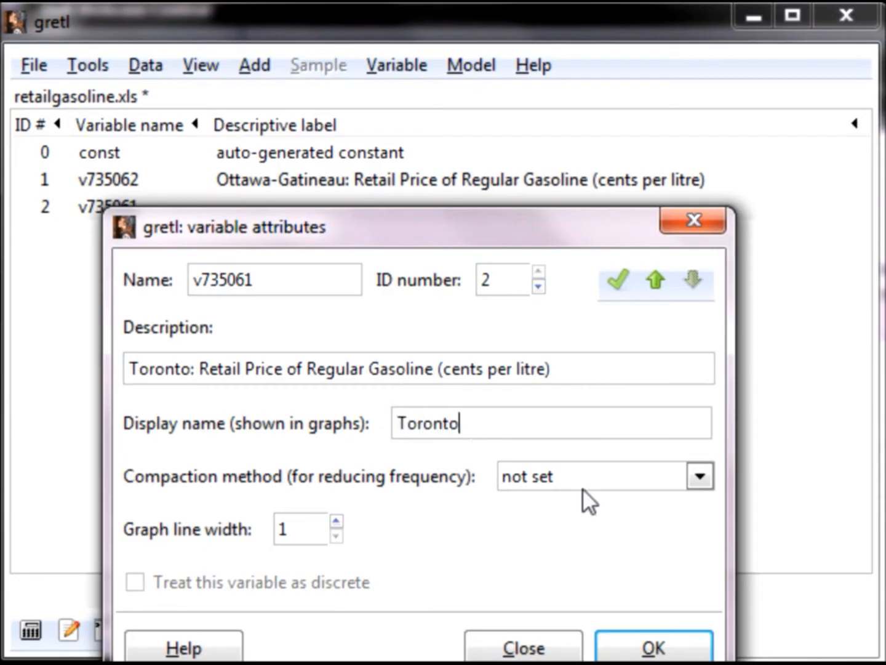
left_click(652, 648)
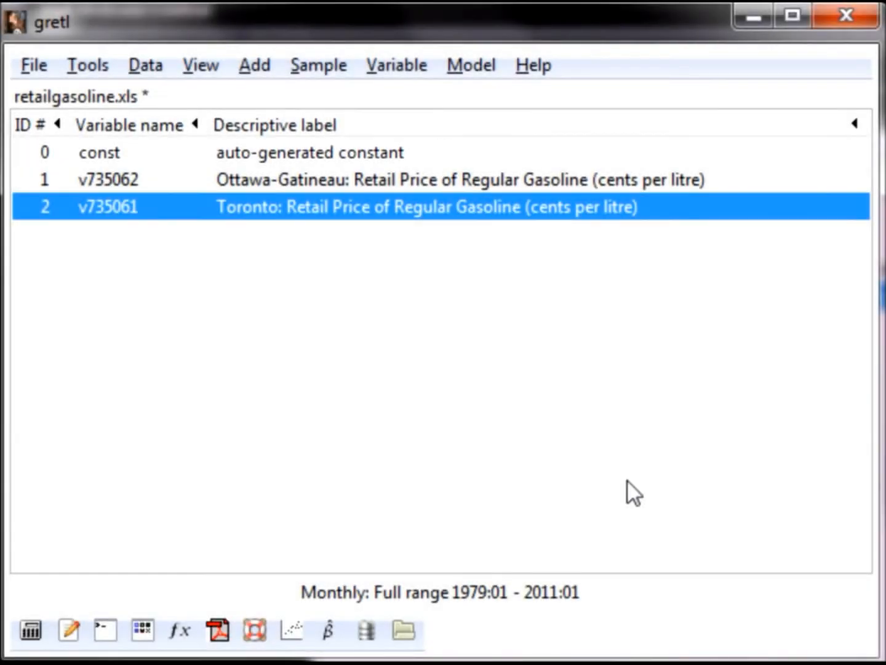
Create a time series plot of the Ottawa-Gatineau and Toronto price series on a single graph.
left_click(211, 179)
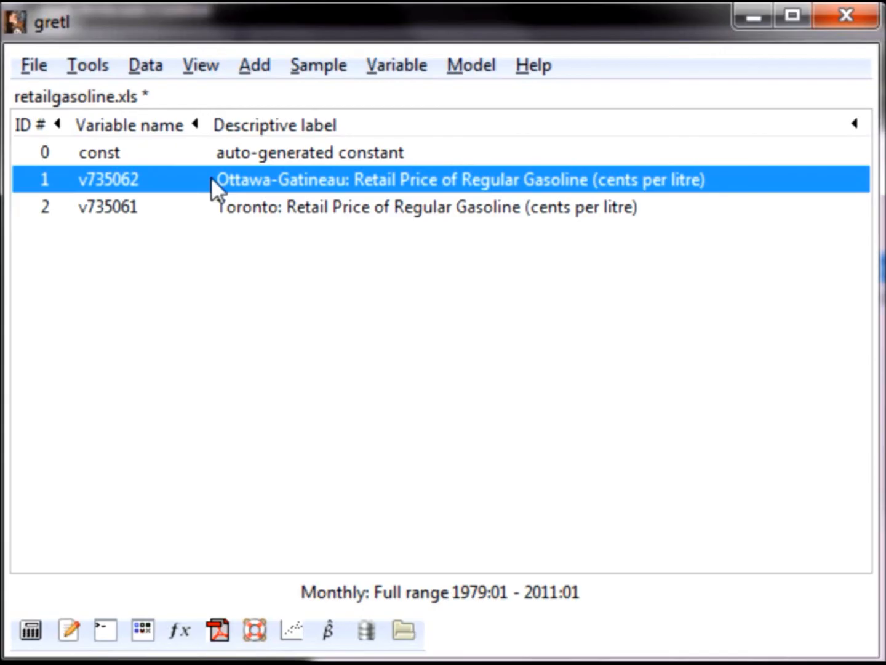
left_click(212, 203, "shift")
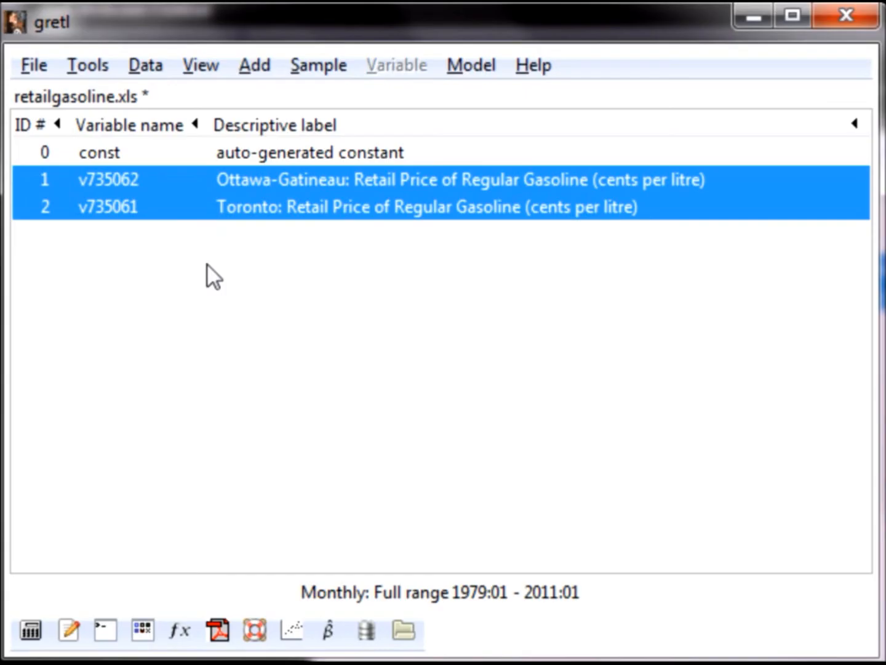
right_click(191, 195)
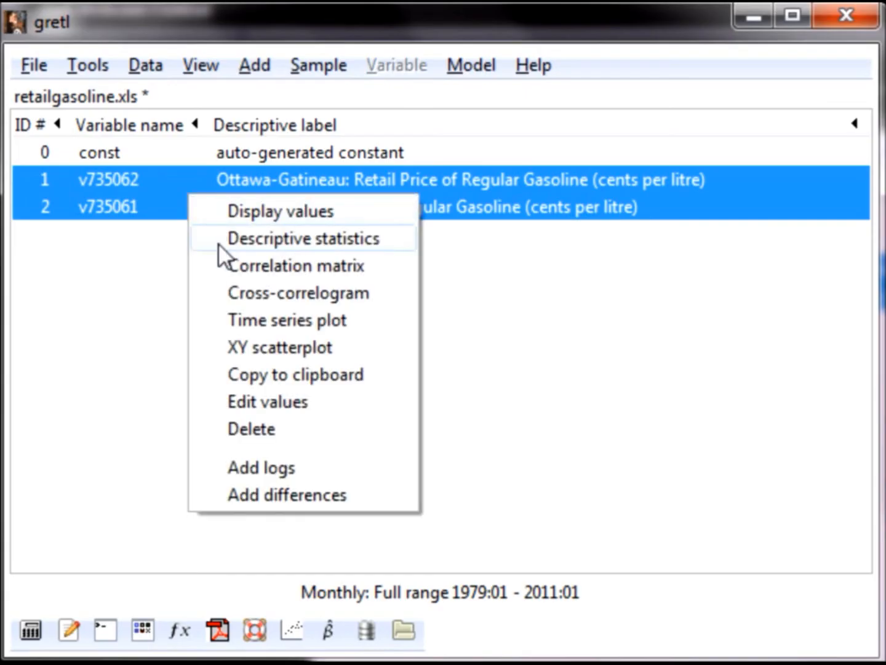
left_click(230, 312)
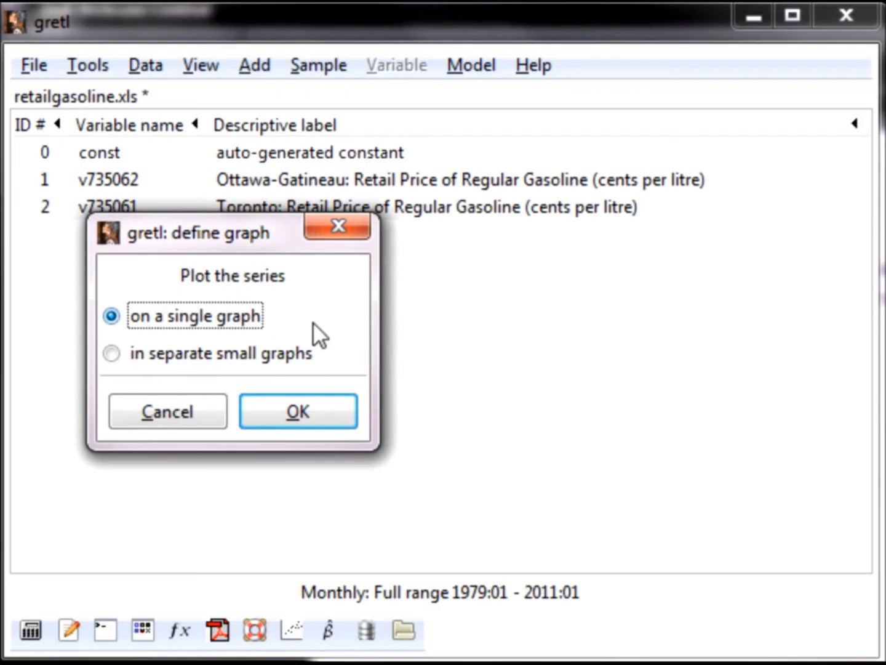
left_click(300, 401)
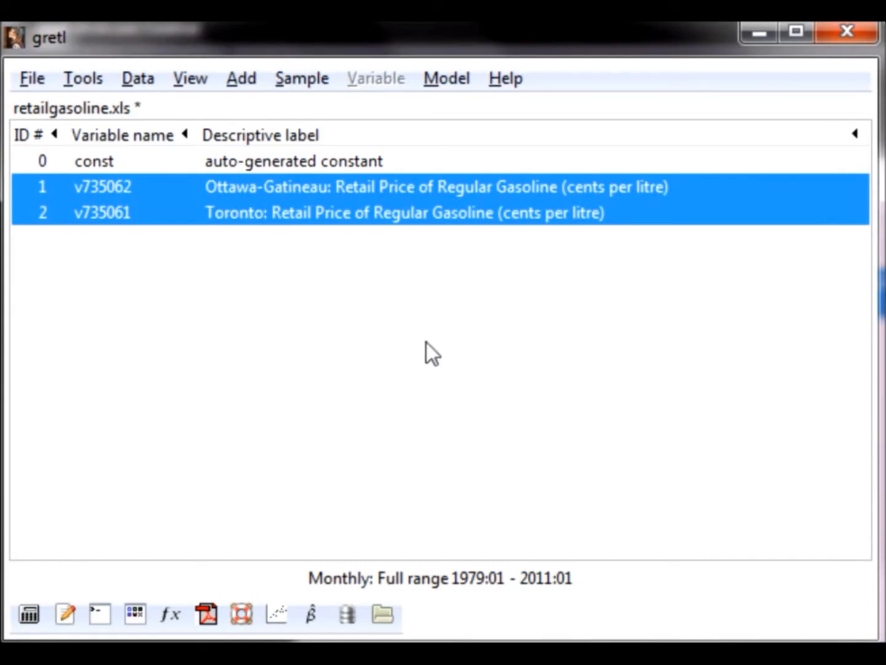
Add the logs of both the Ottawa-Gatineau and Toronto gasoline price series to the data set.
left_click(233, 86)
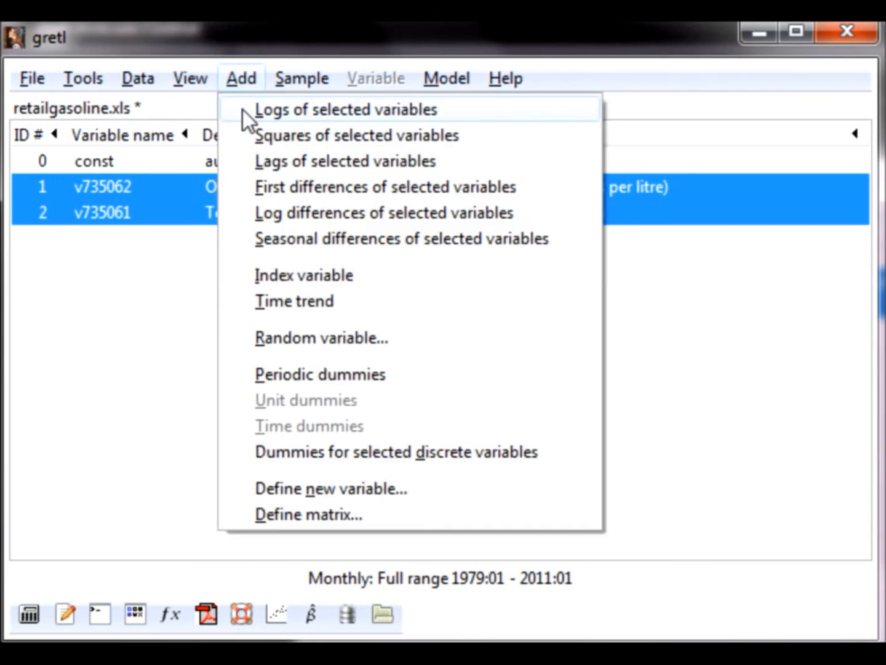
left_click(243, 109)
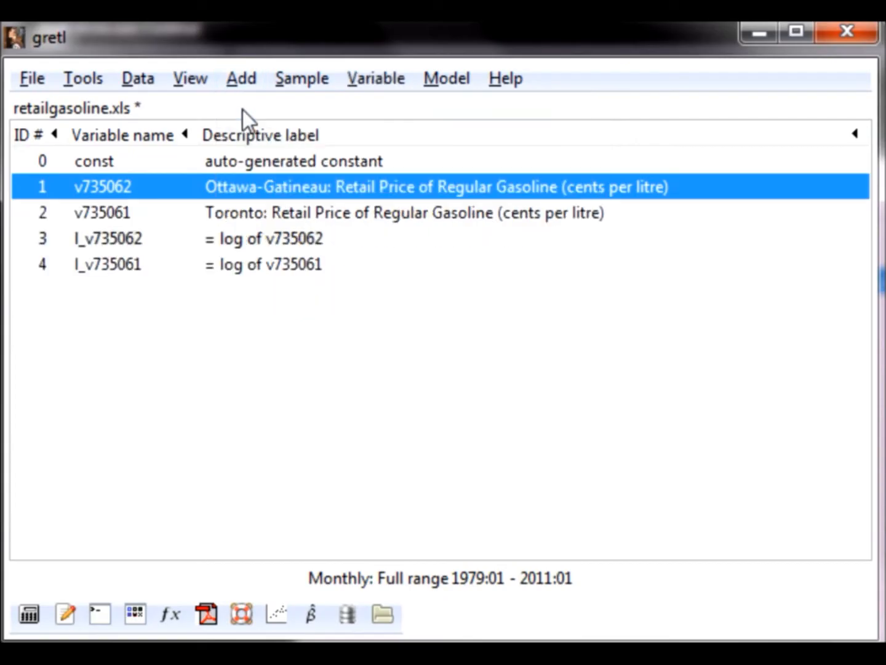
left_click(256, 243)
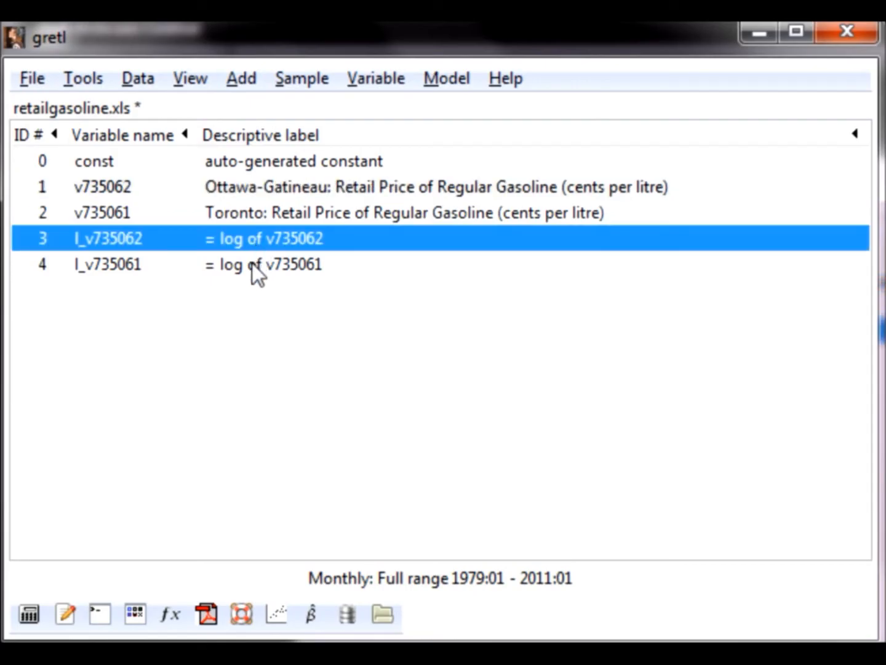
left_click(251, 263)
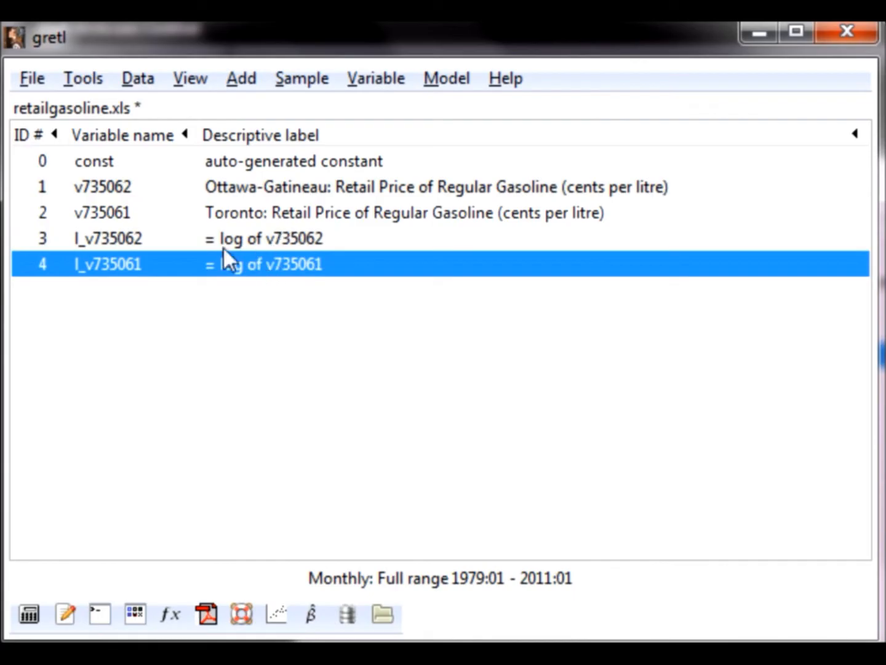
Add the first difference of the Ottawa-Gatineau price series v735062 to the data set.
left_click(183, 188)
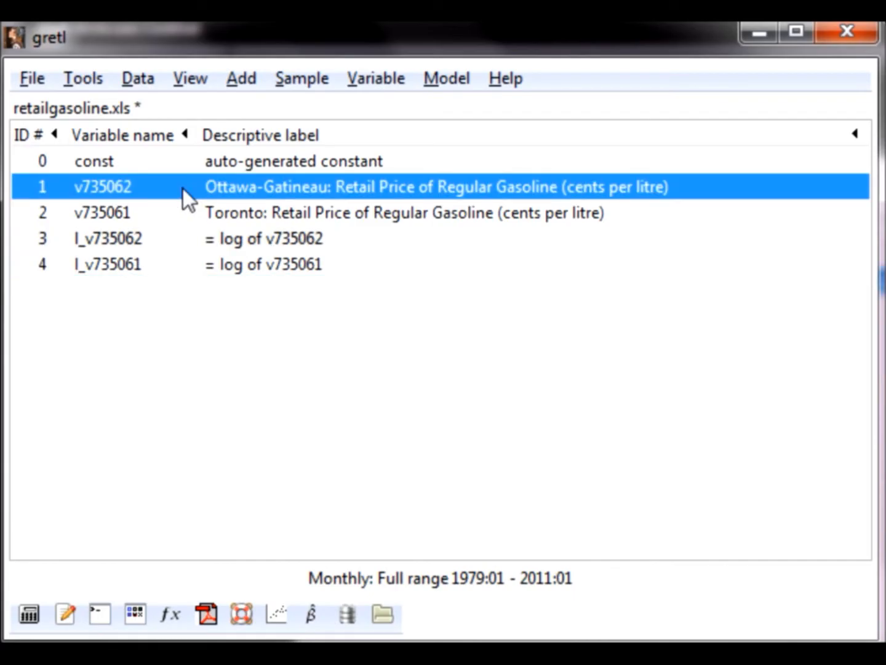
left_click(240, 81)
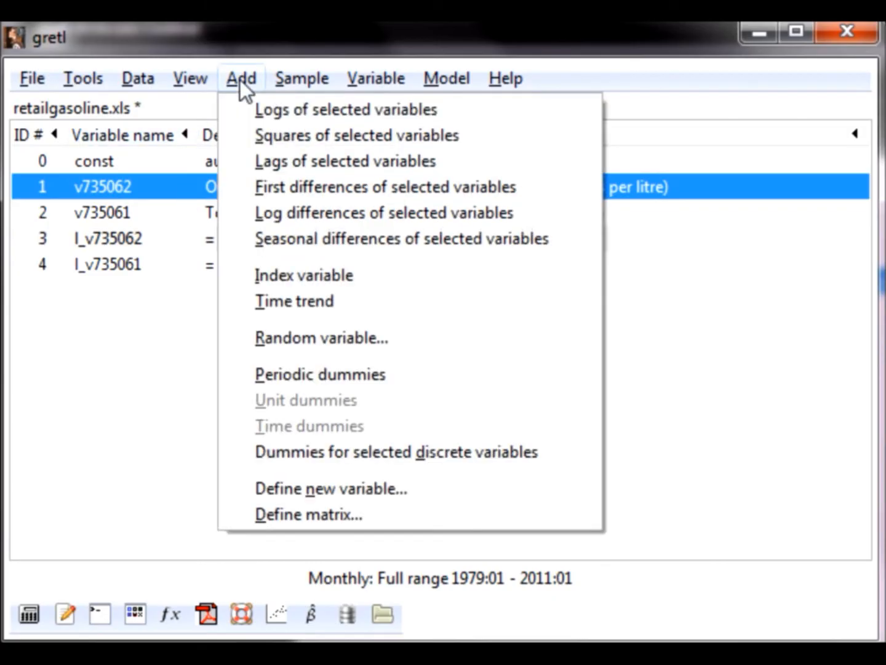
left_click(288, 187)
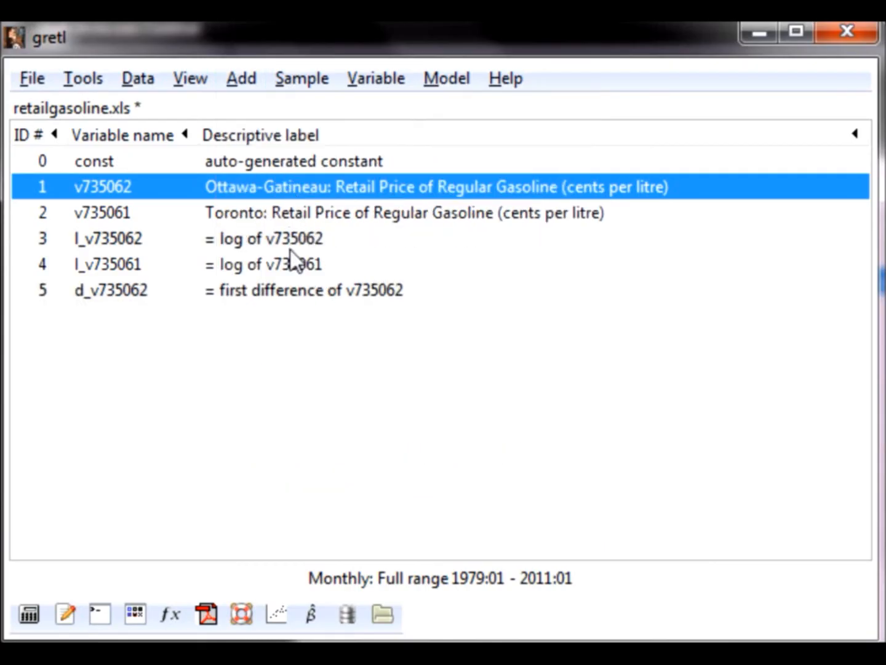
Define a new variable o_t as the Ottawa-Gatineau price minus the Toronto price, using the formula o_t=v735062-v735061.
left_click(289, 294)
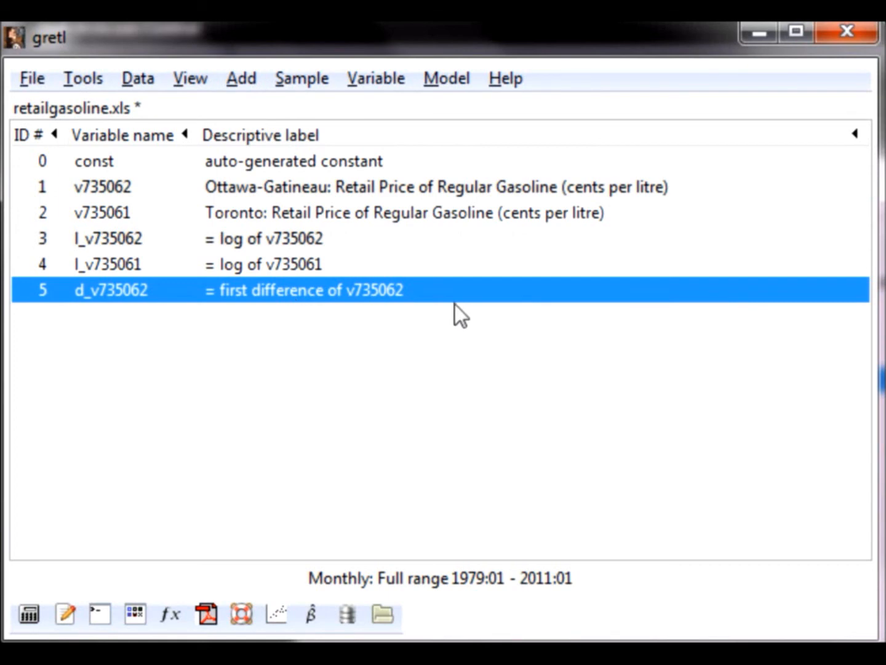
right_click(381, 315)
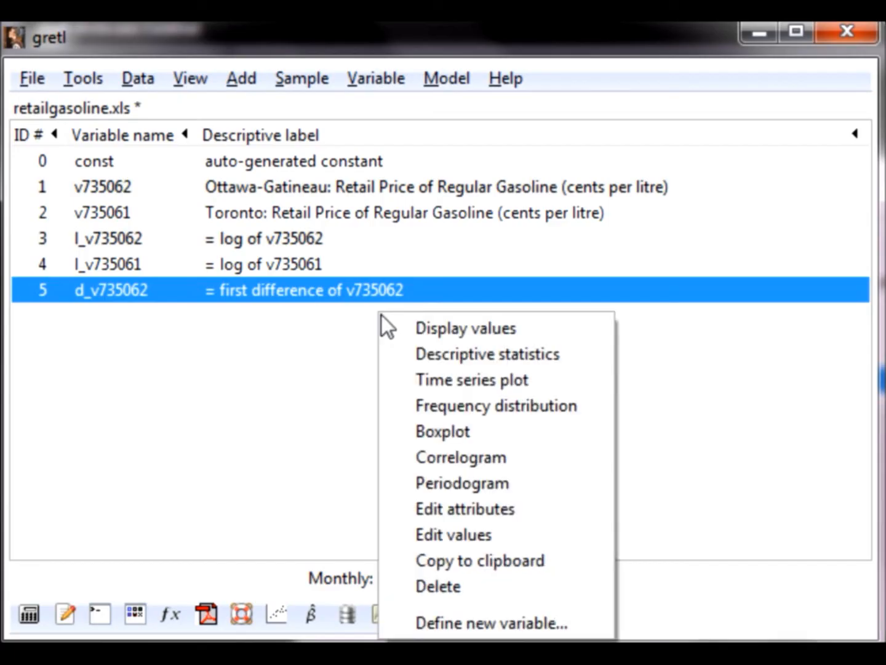
left_click(479, 625)
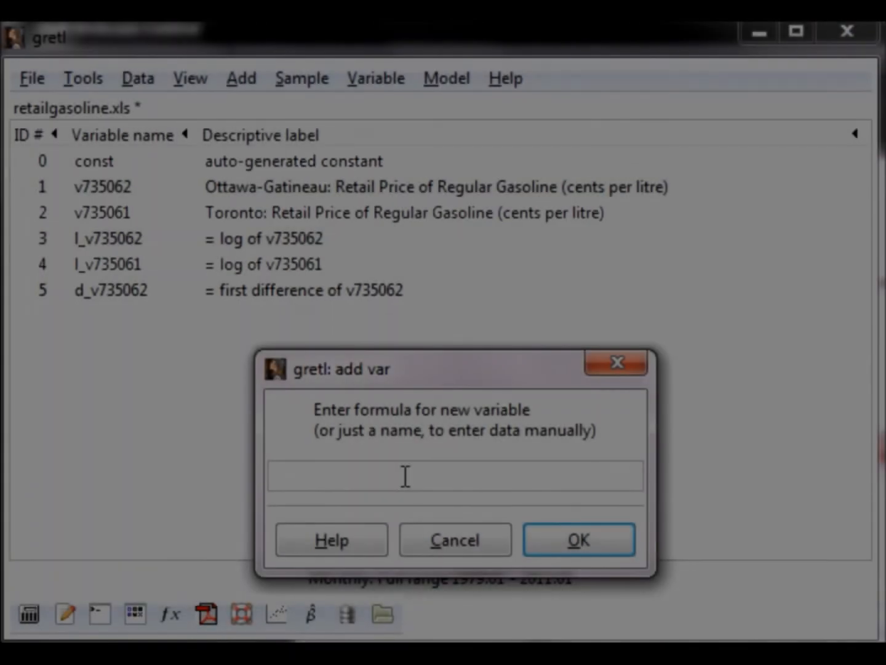
type("o")
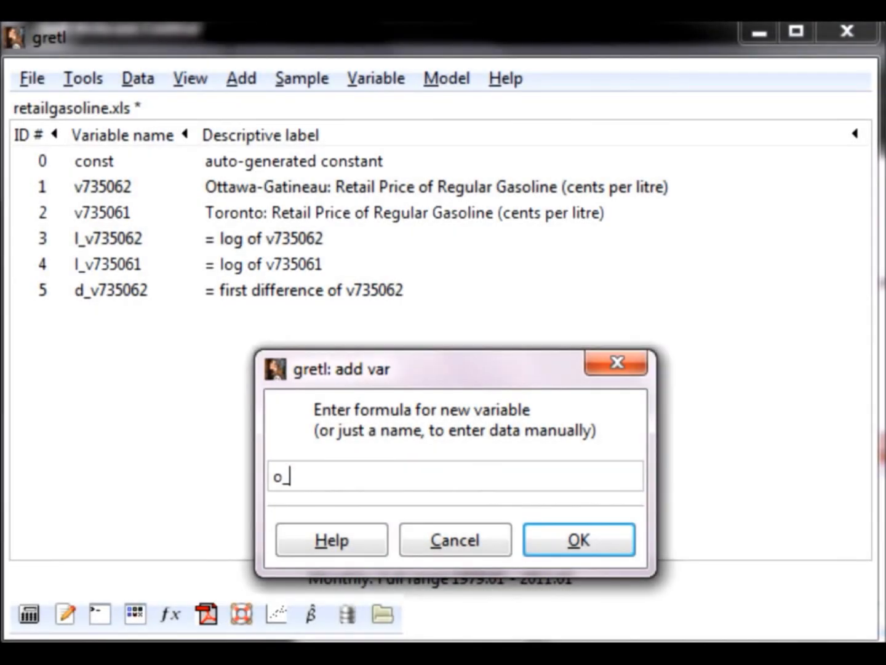
type("_t")
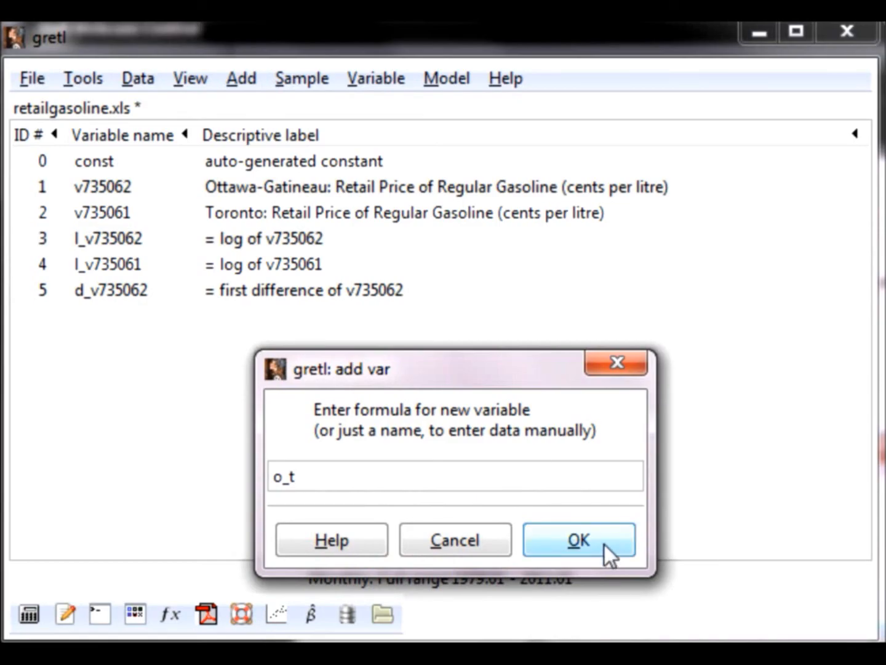
type("=v73")
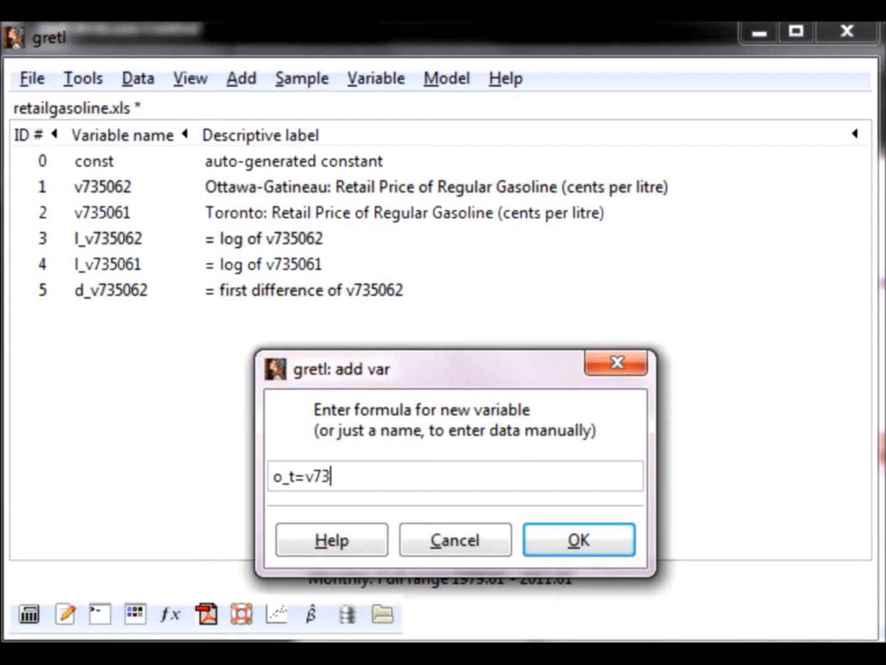
type("5062-v7350")
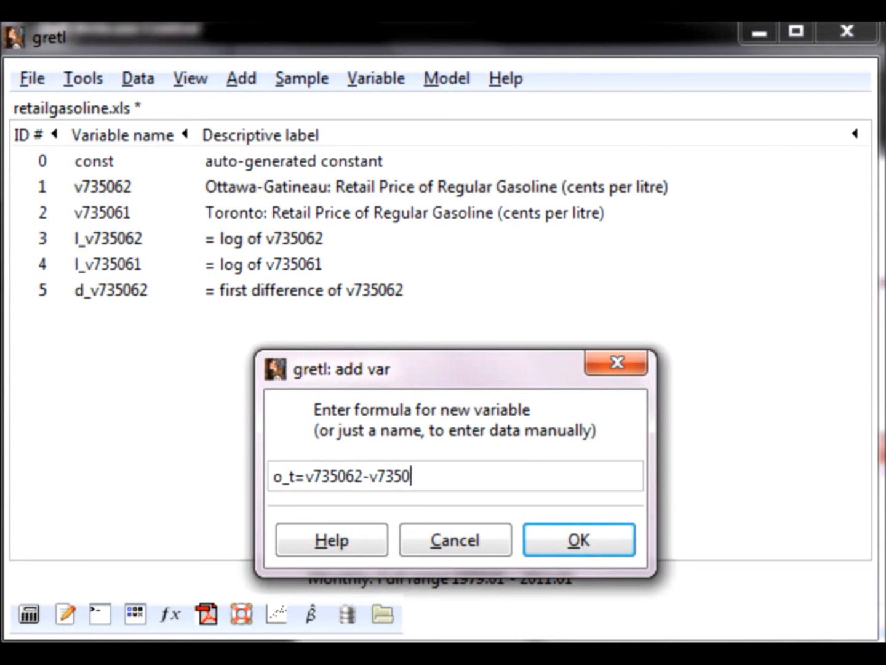
type("61")
left_click(608, 533)
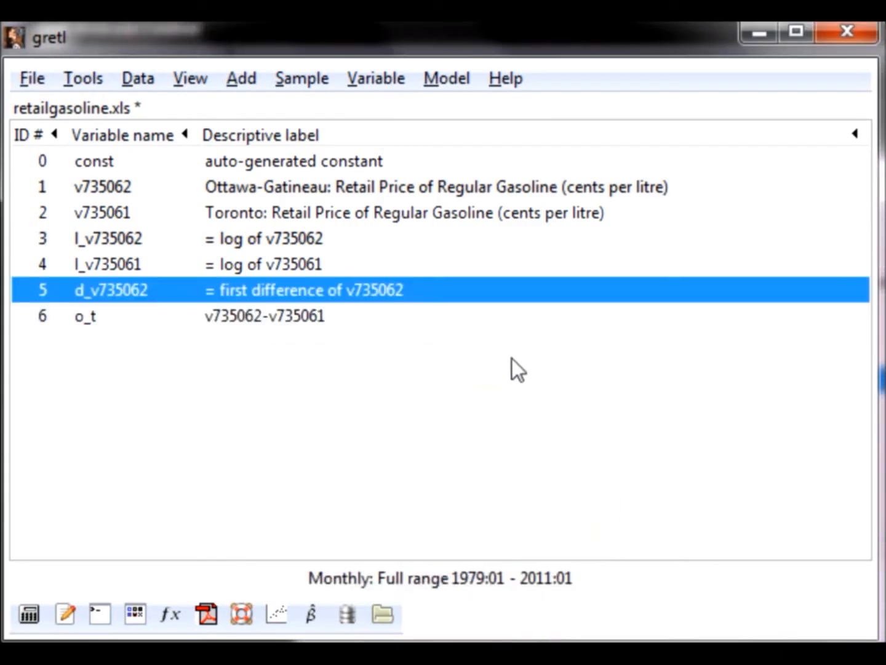
Delete the four derived variables l_v735062, l_v735061, d_v735062 and o_t from the data set.
left_click(490, 318)
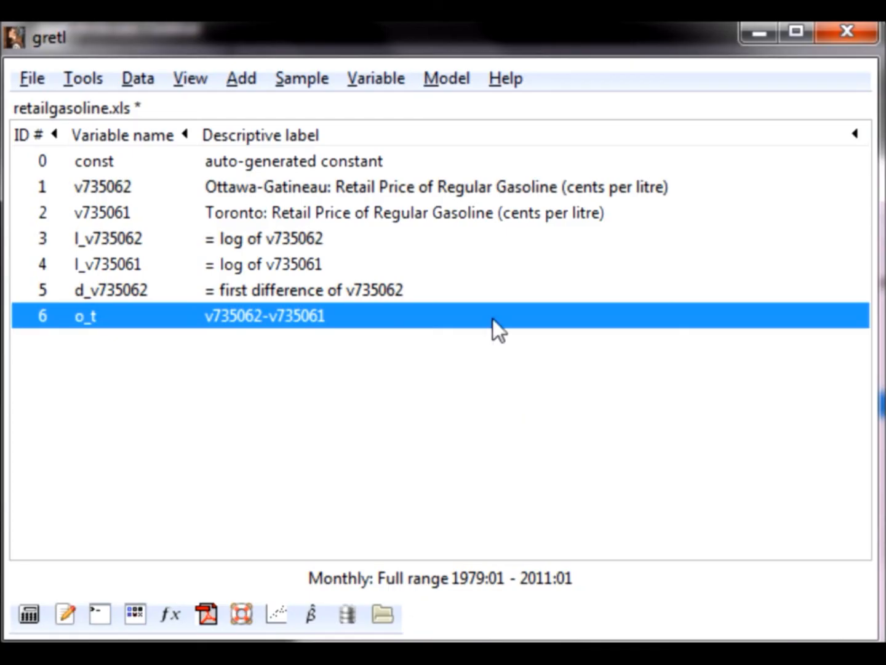
left_click_drag(448, 245, 440, 310)
right_click(235, 261)
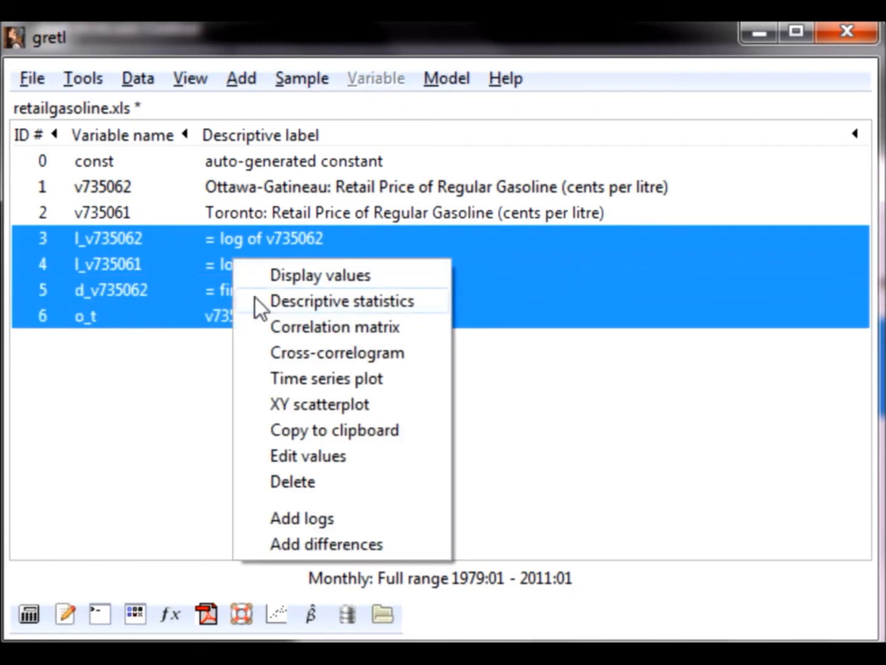
left_click(325, 488)
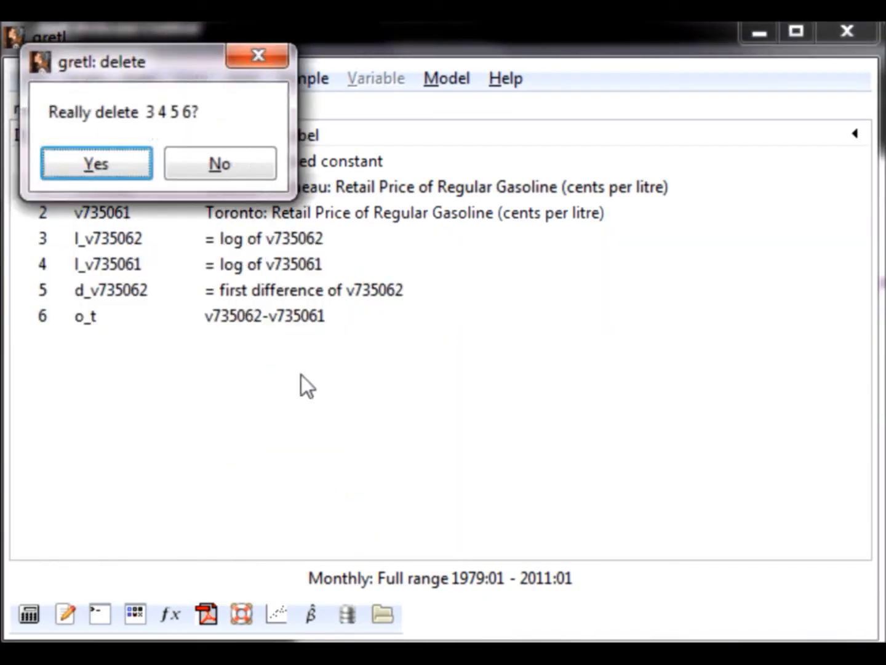
left_click(99, 168)
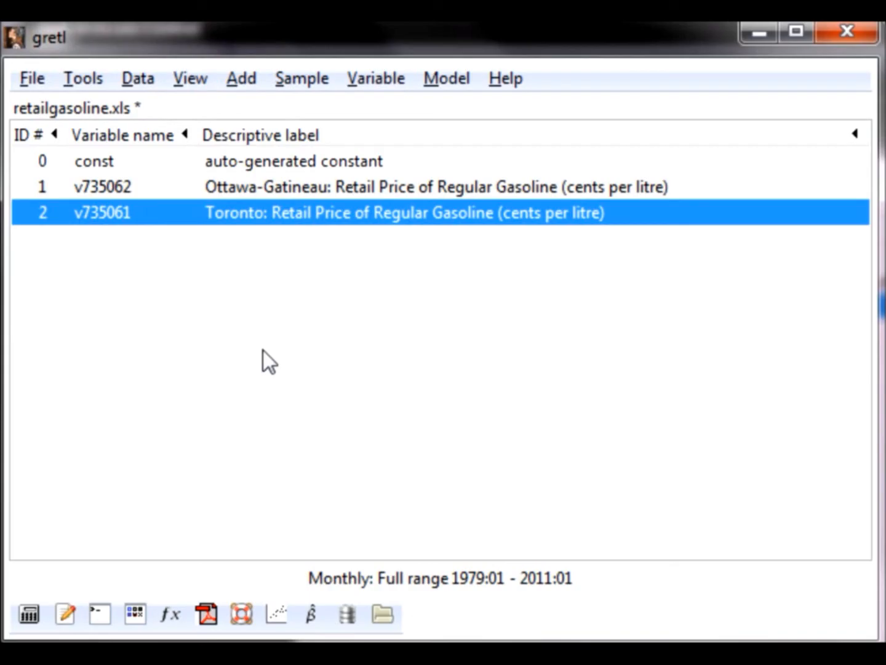
Save the data set to the Desktop folder as retailgasoline.gdt.
left_click(35, 81)
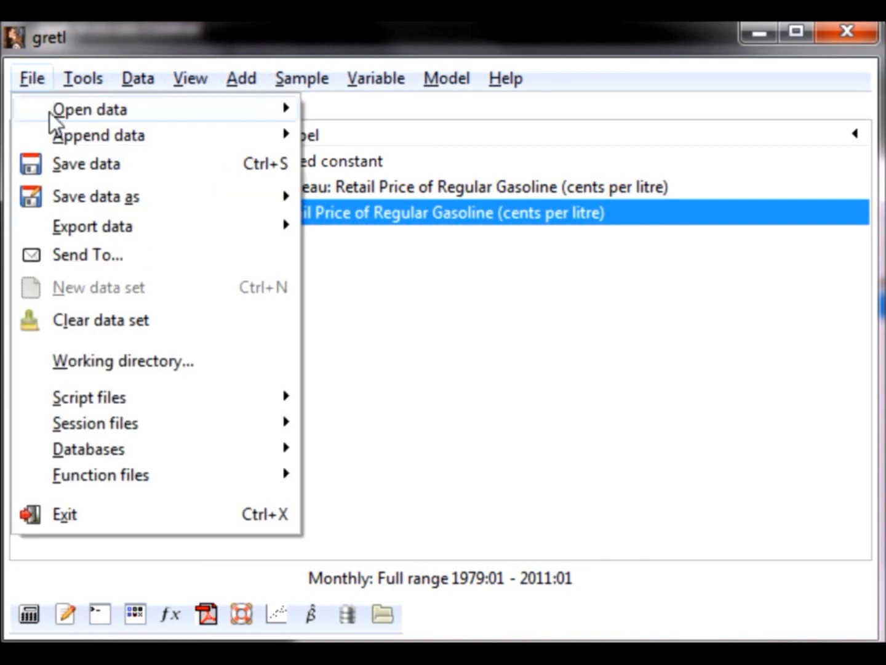
left_click(73, 163)
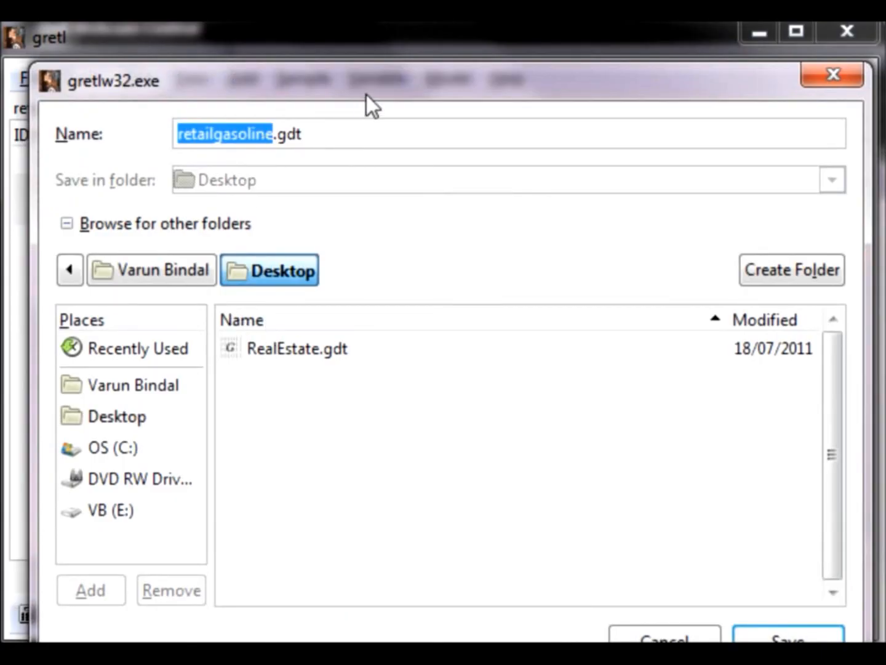
left_click_drag(373, 83, 362, 57)
left_click(770, 618)
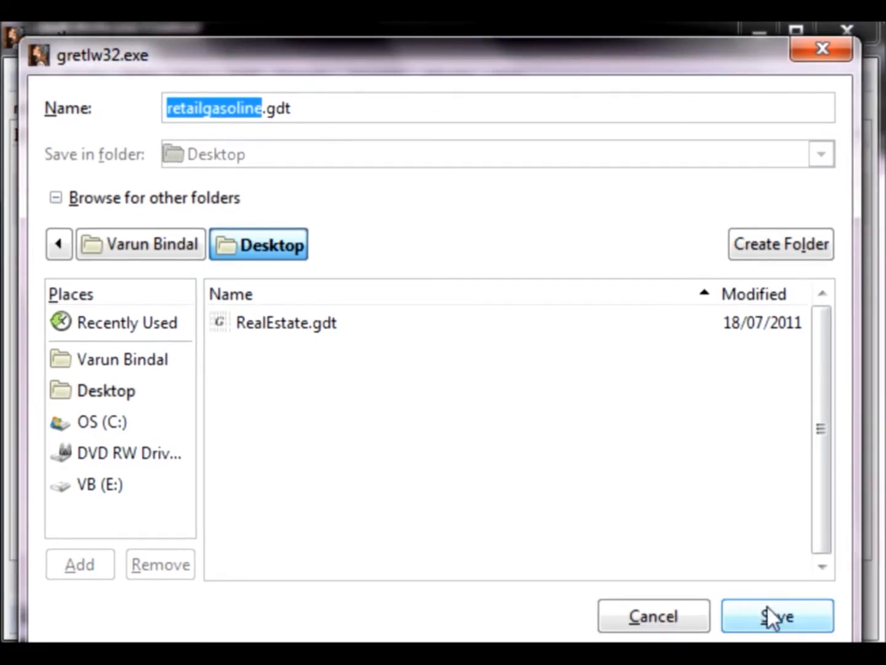